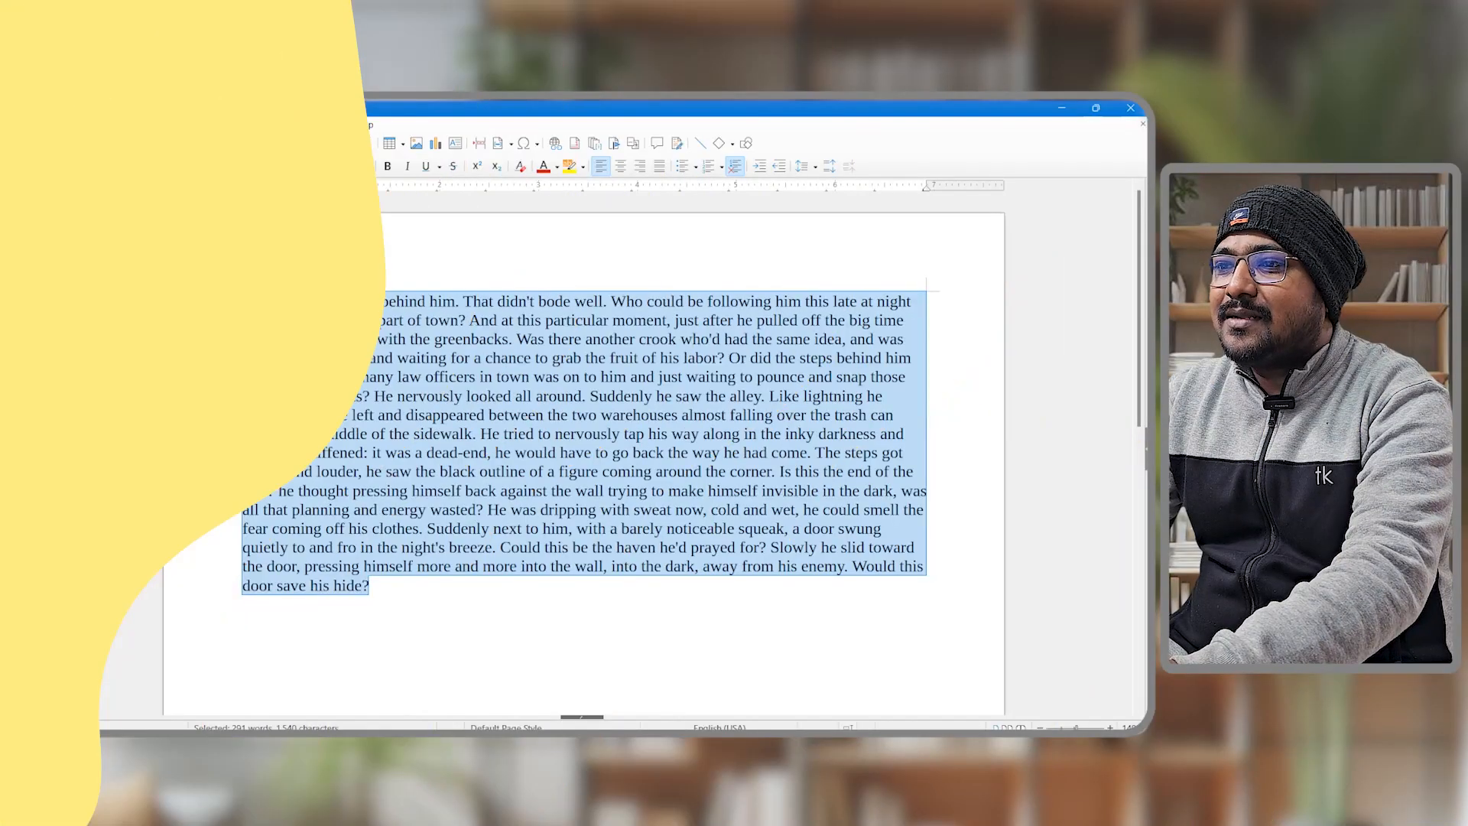
Step: Find all occurrences of "he" in the document, examine the matches through the whole paragraph, and clear the selection
click(61, 125)
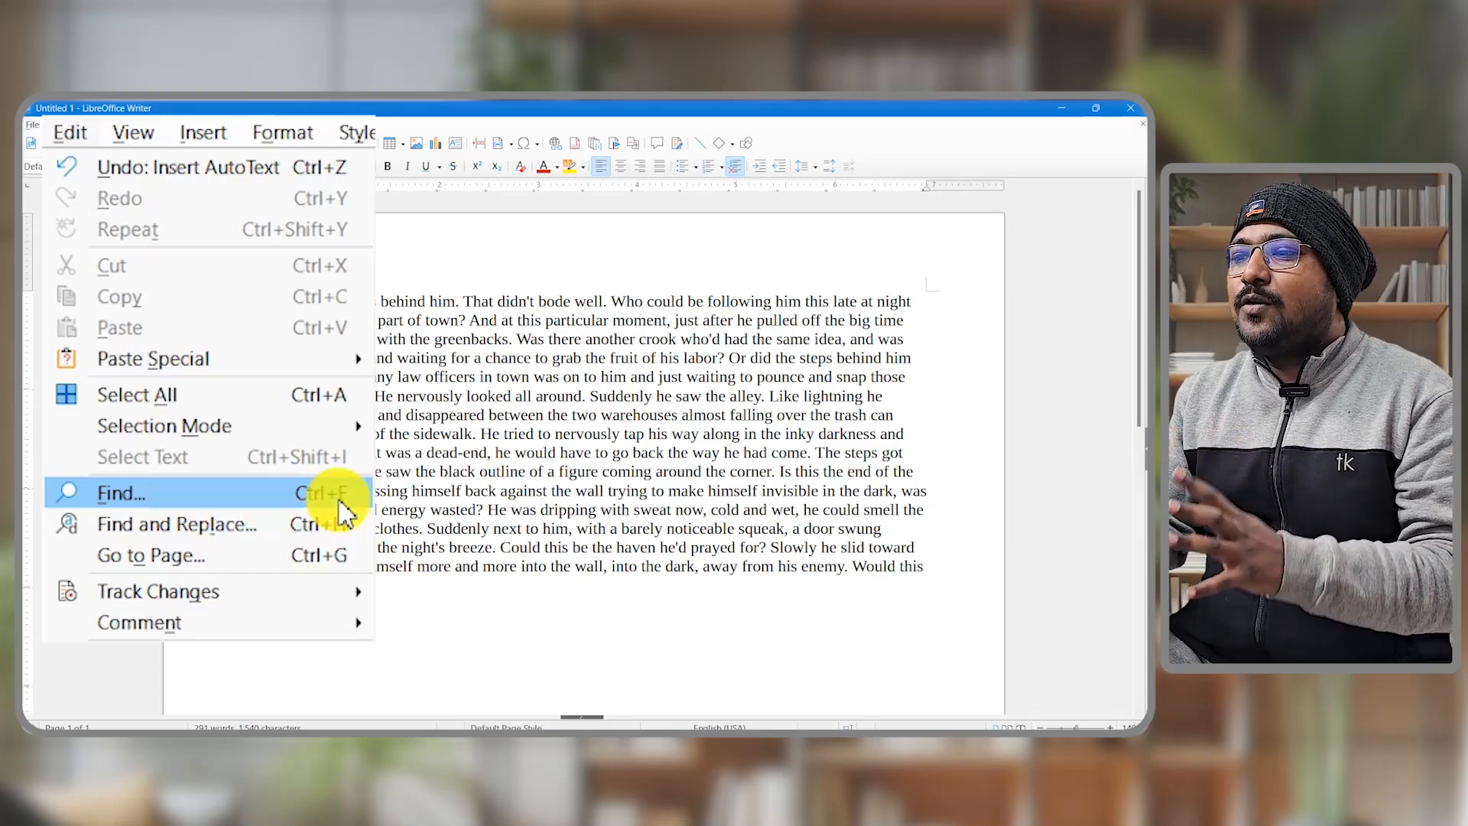
click(302, 459)
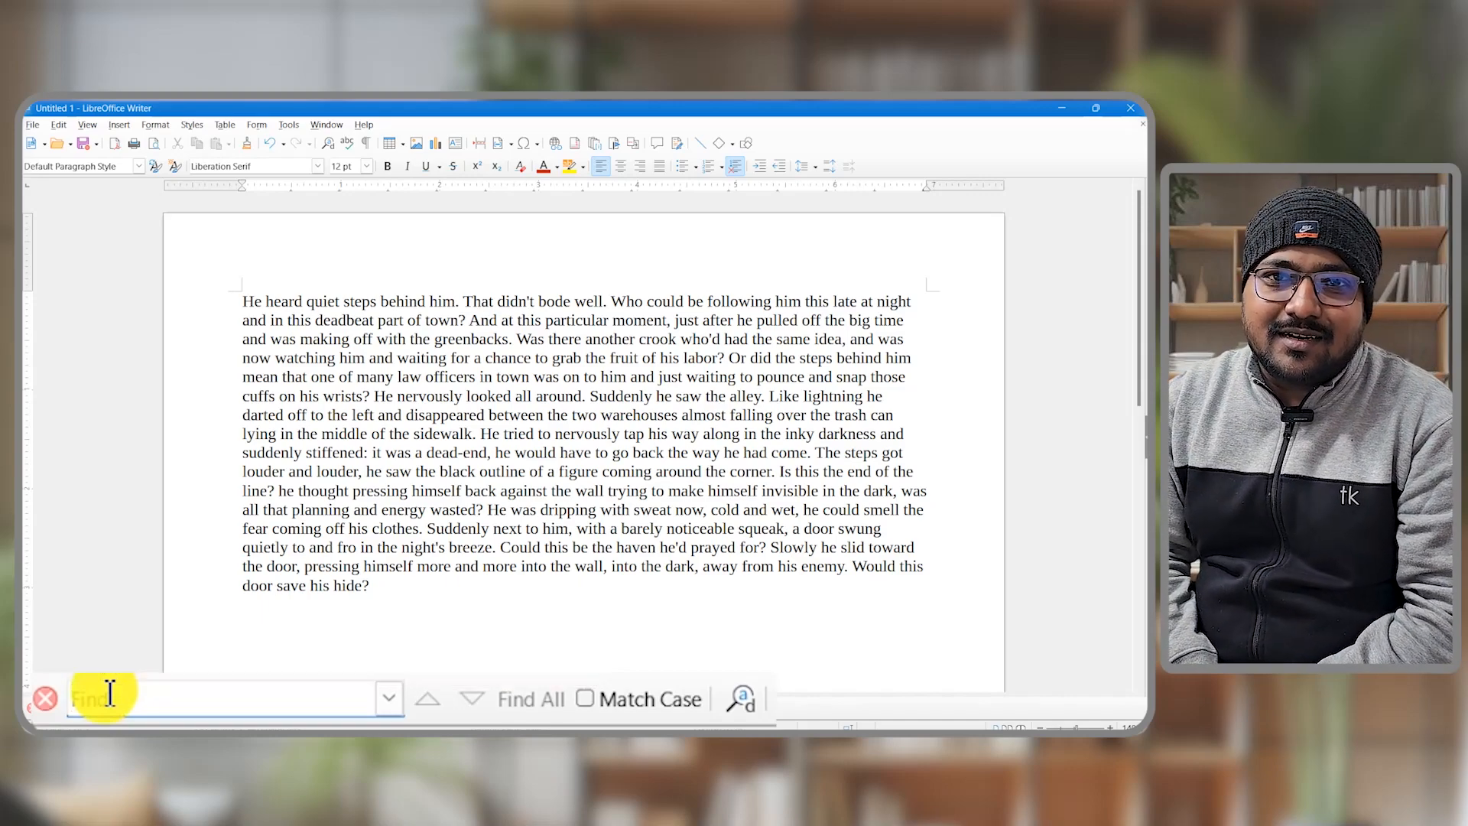
text(he)
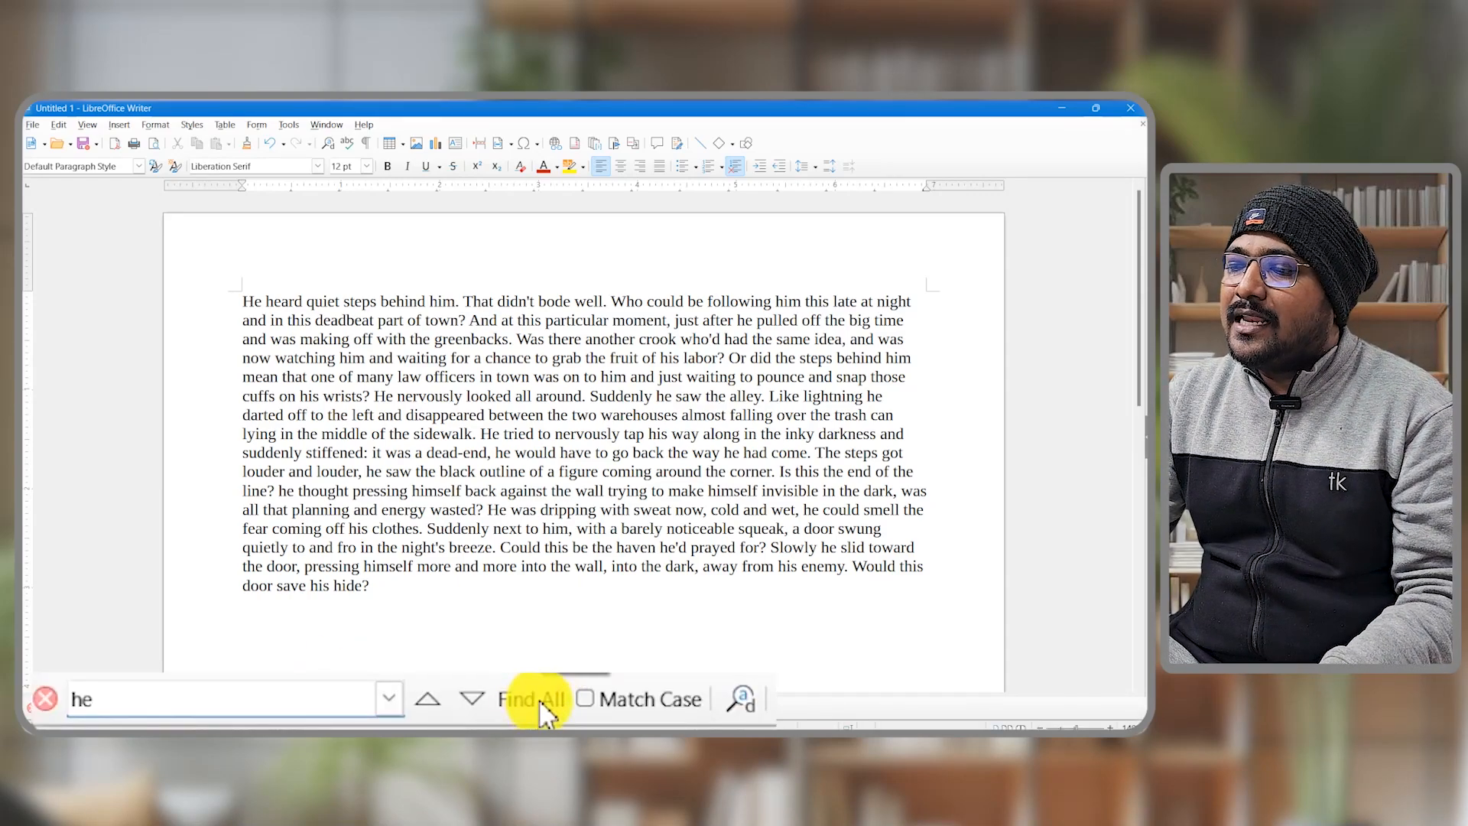
click(538, 699)
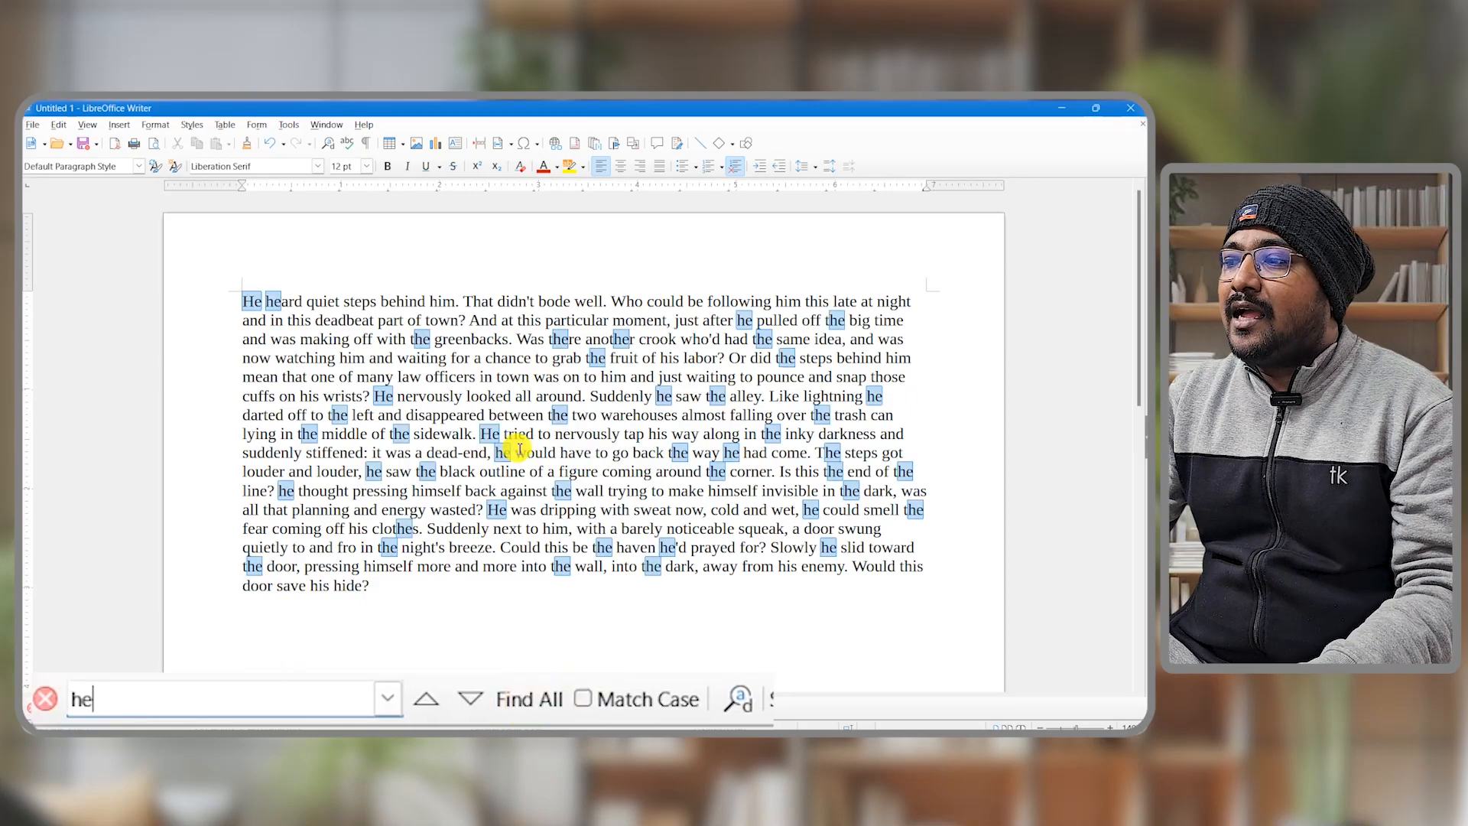
ctrl+scroll(508, 313, up, 3)
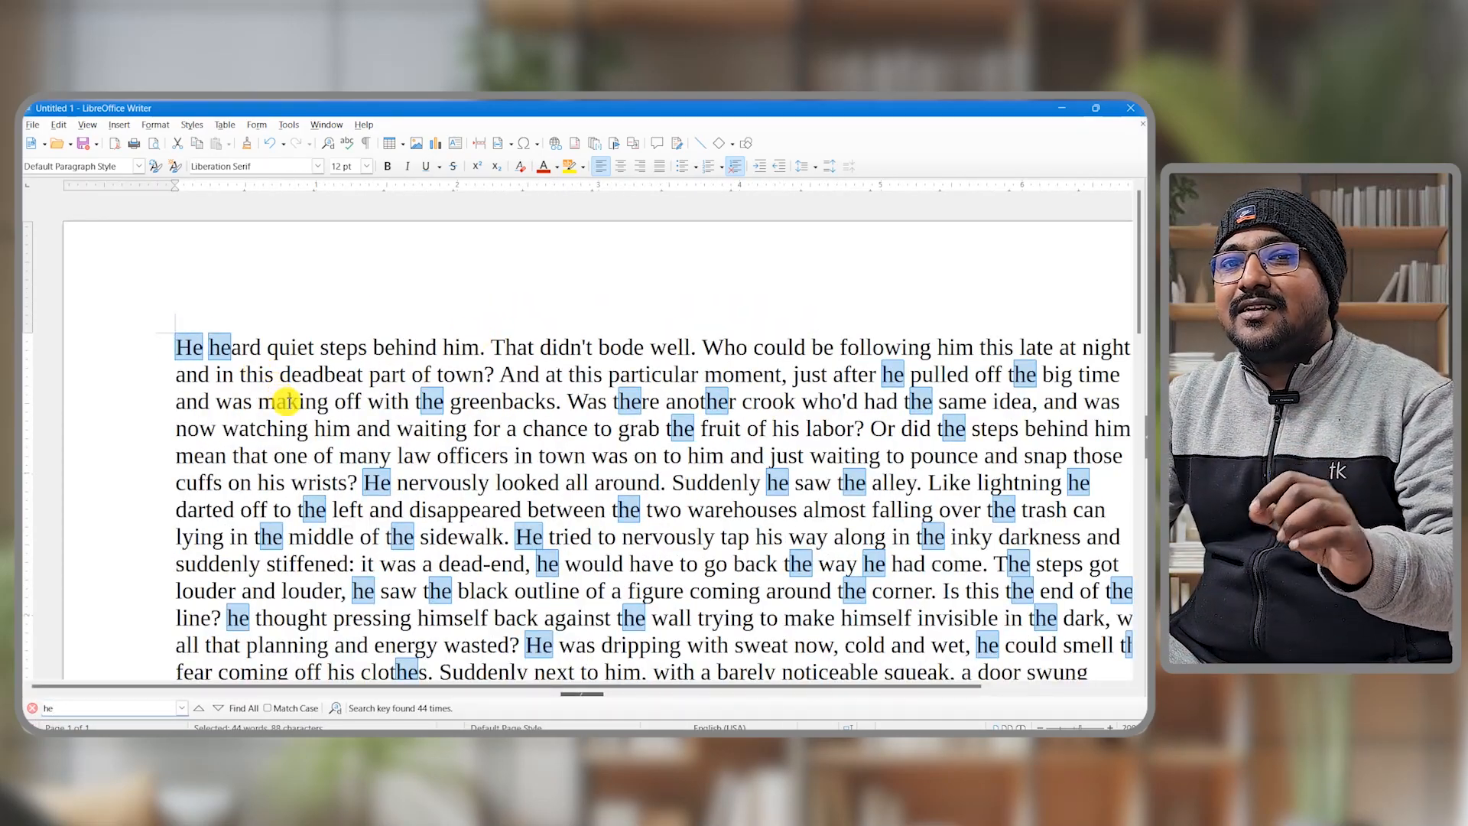
drag(438, 686, 496, 690)
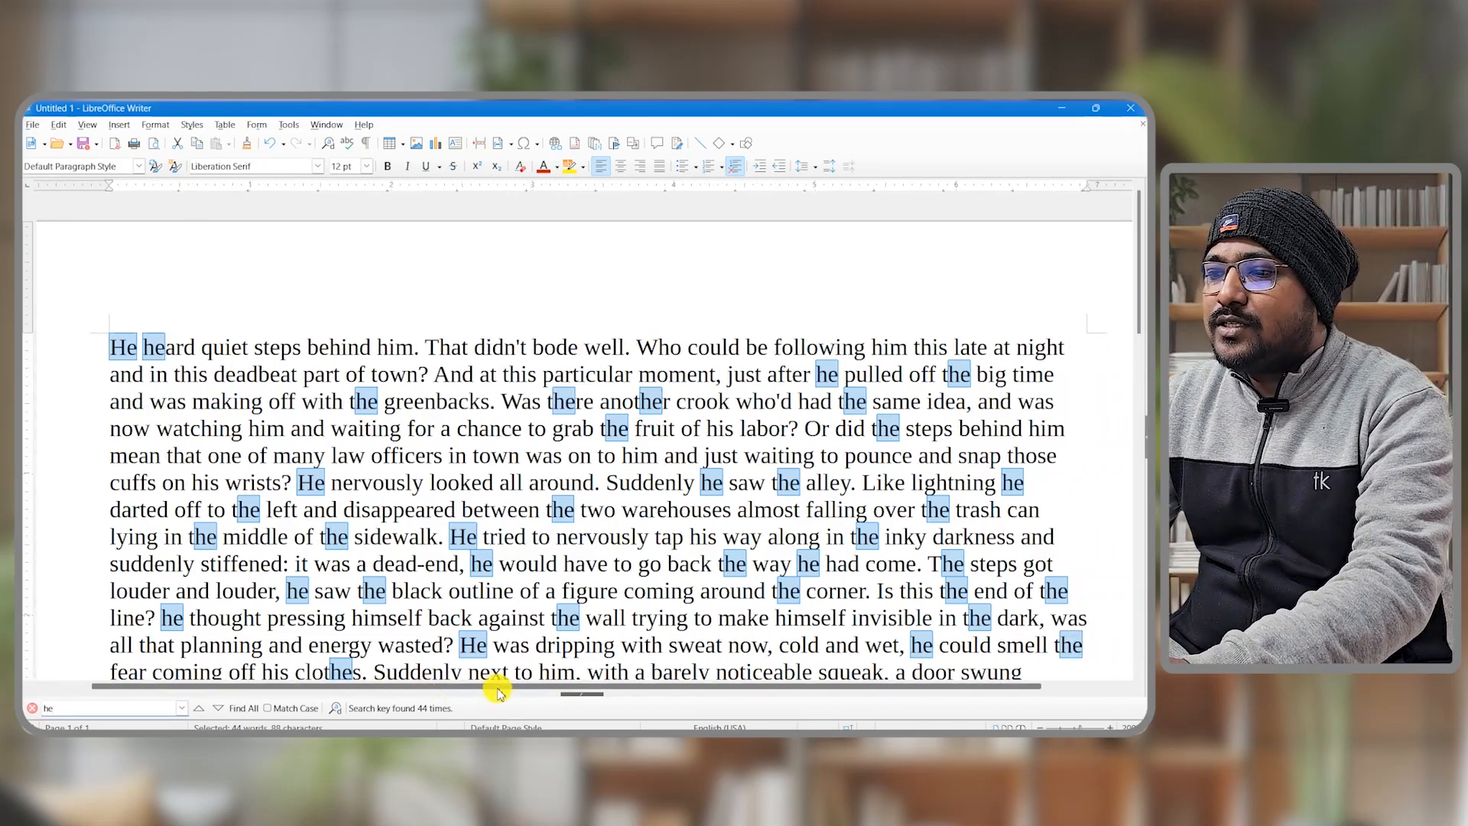
scroll(562, 509, down, 3)
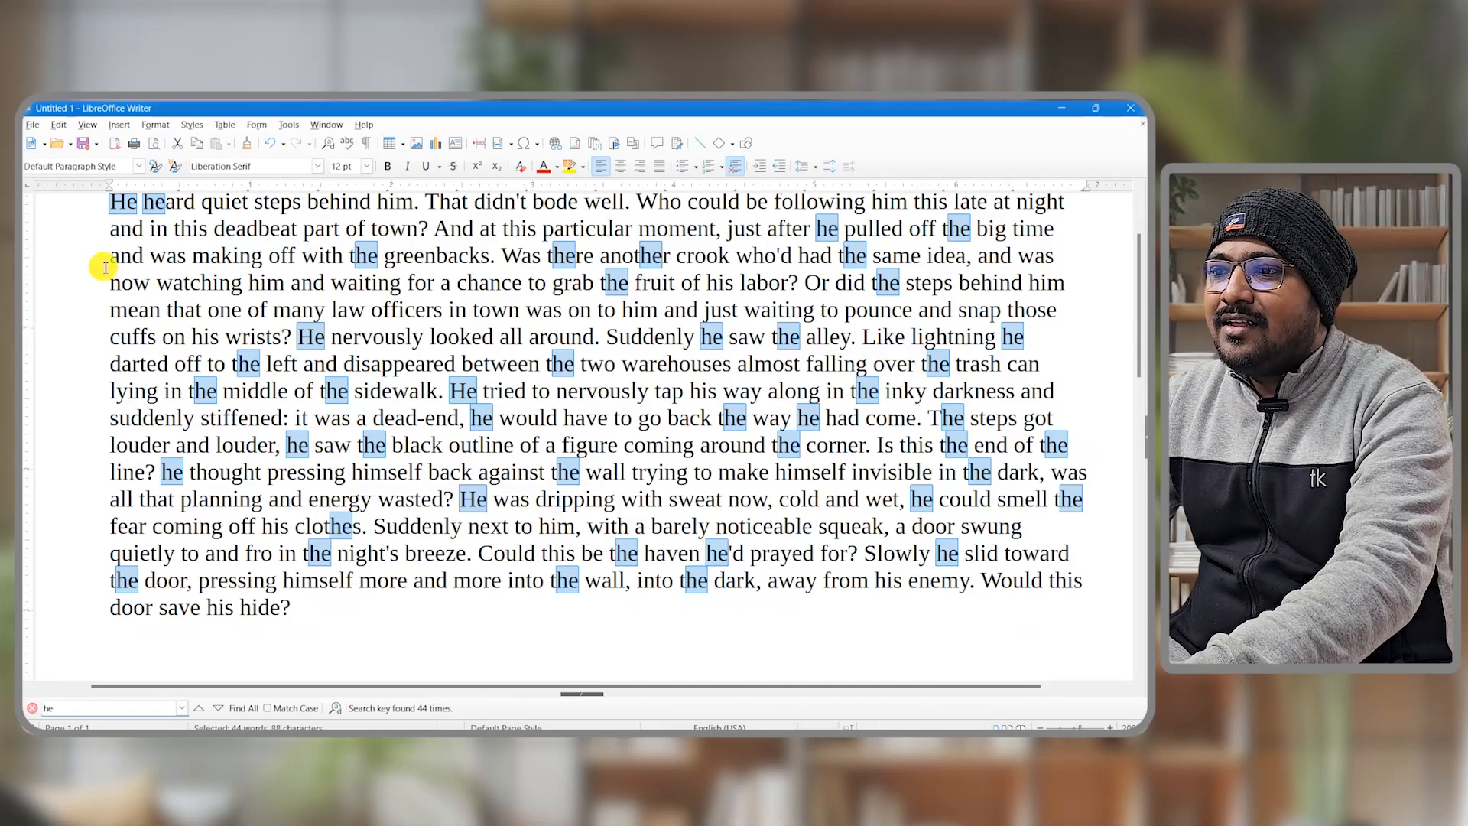
scroll(101, 260, up, 3)
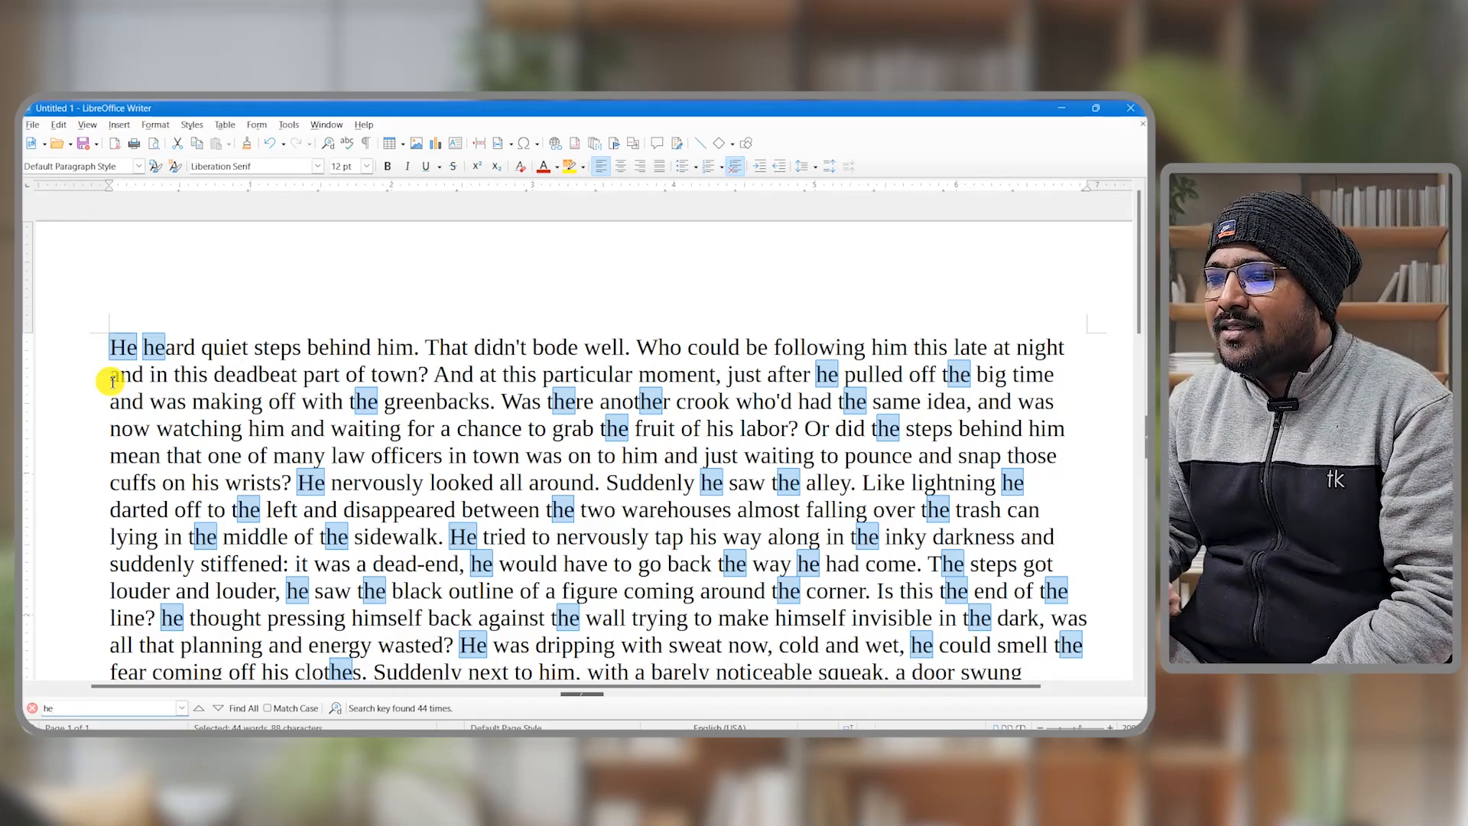
click(492, 429)
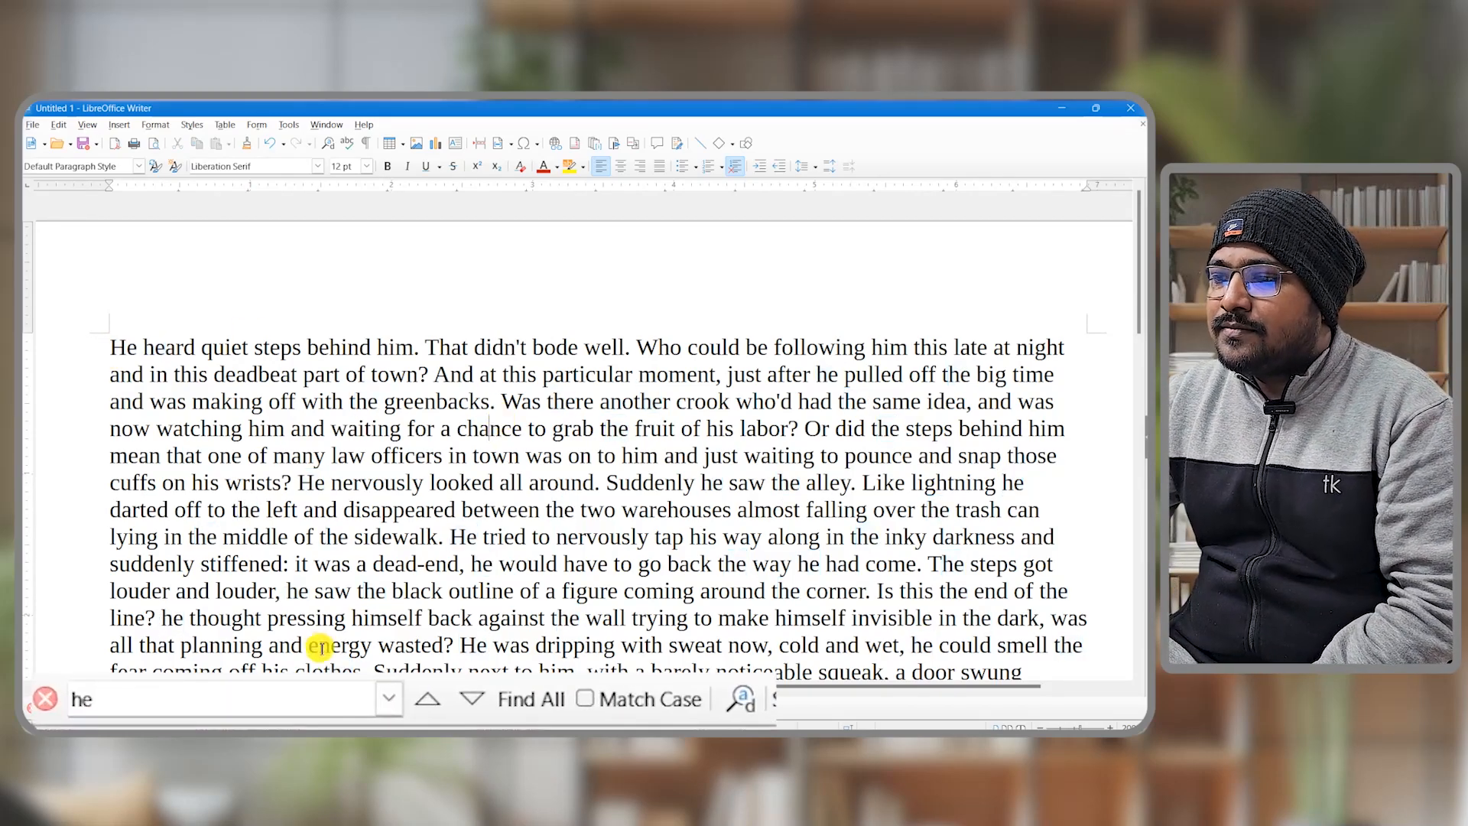
Step: Repeat the search for all occurrences of "he" with case matching enabled, and clear the selection
click(593, 699)
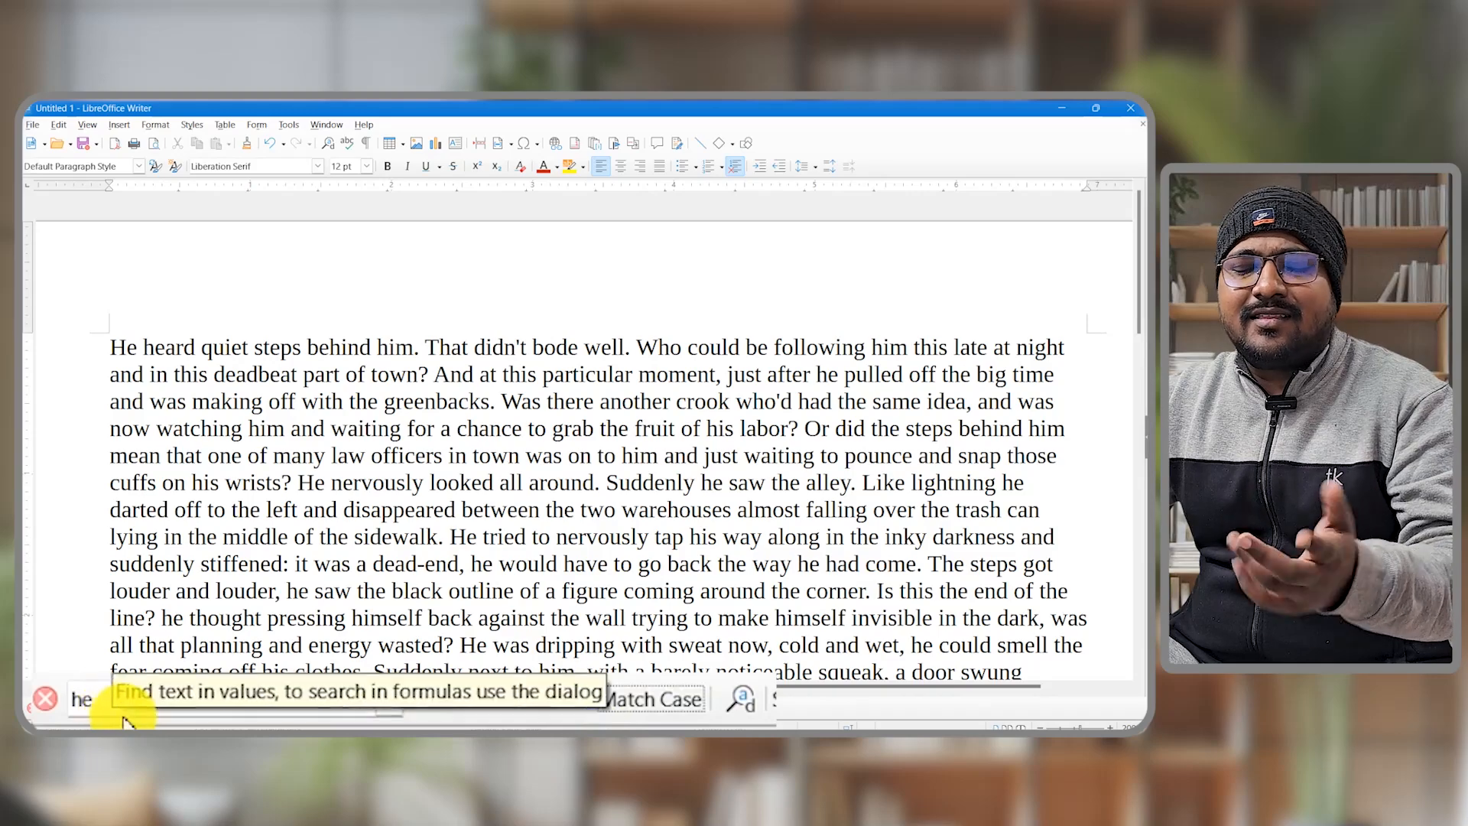
click(539, 695)
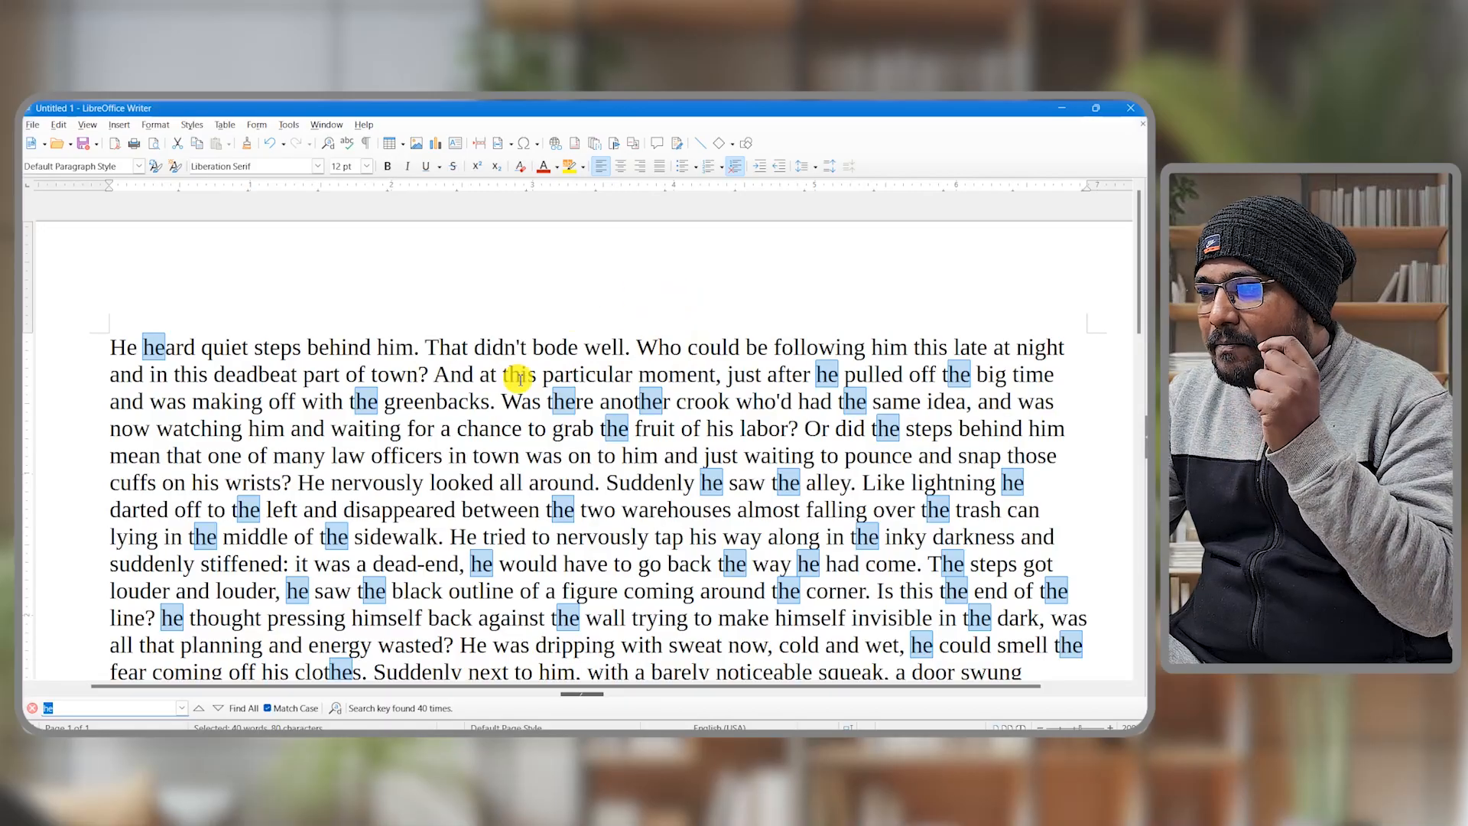
click(517, 394)
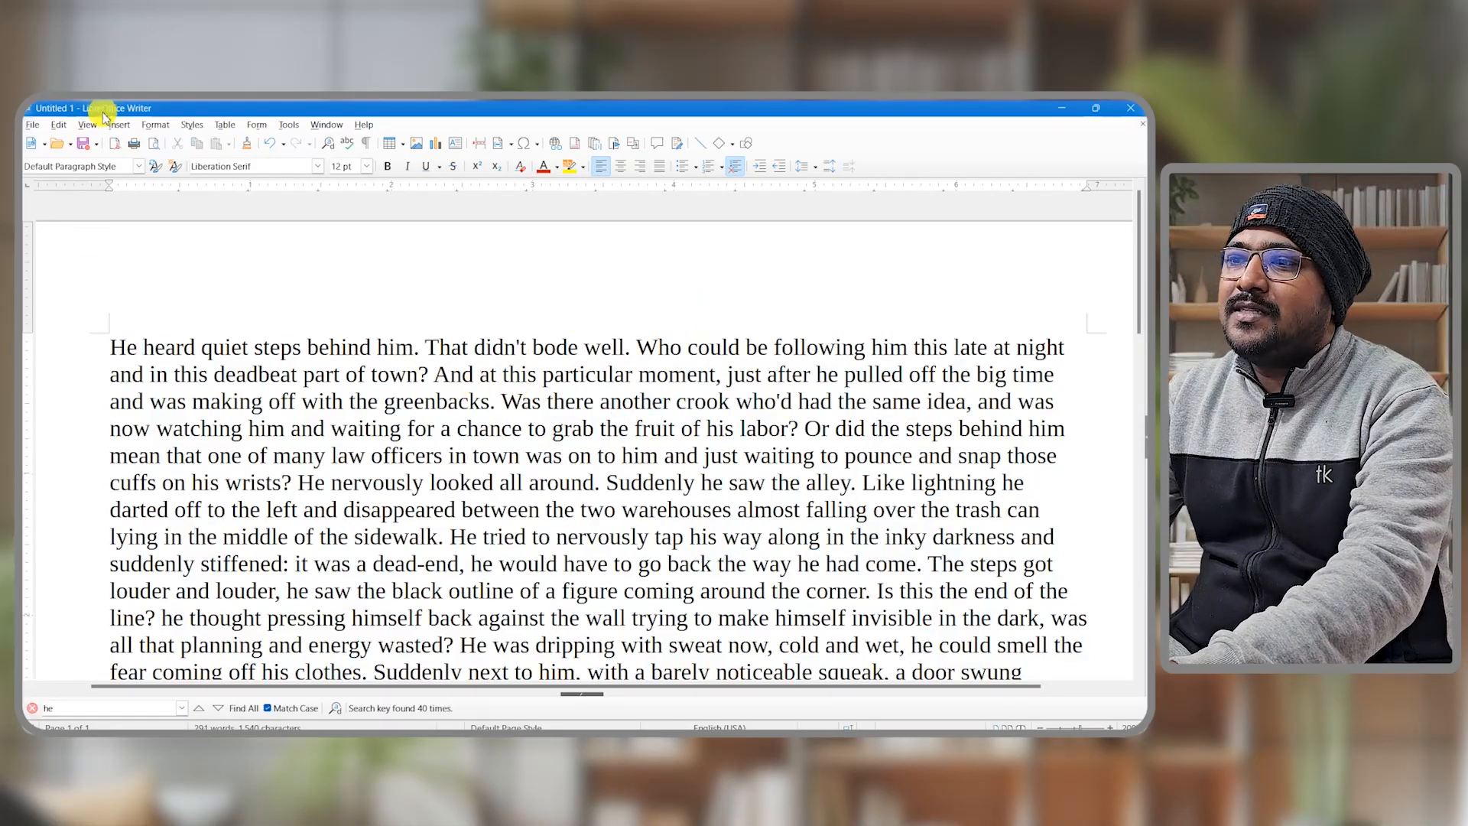
Step: Select every "He" in the text using Find and Replace, restricted to matching case and whole words only
click(58, 126)
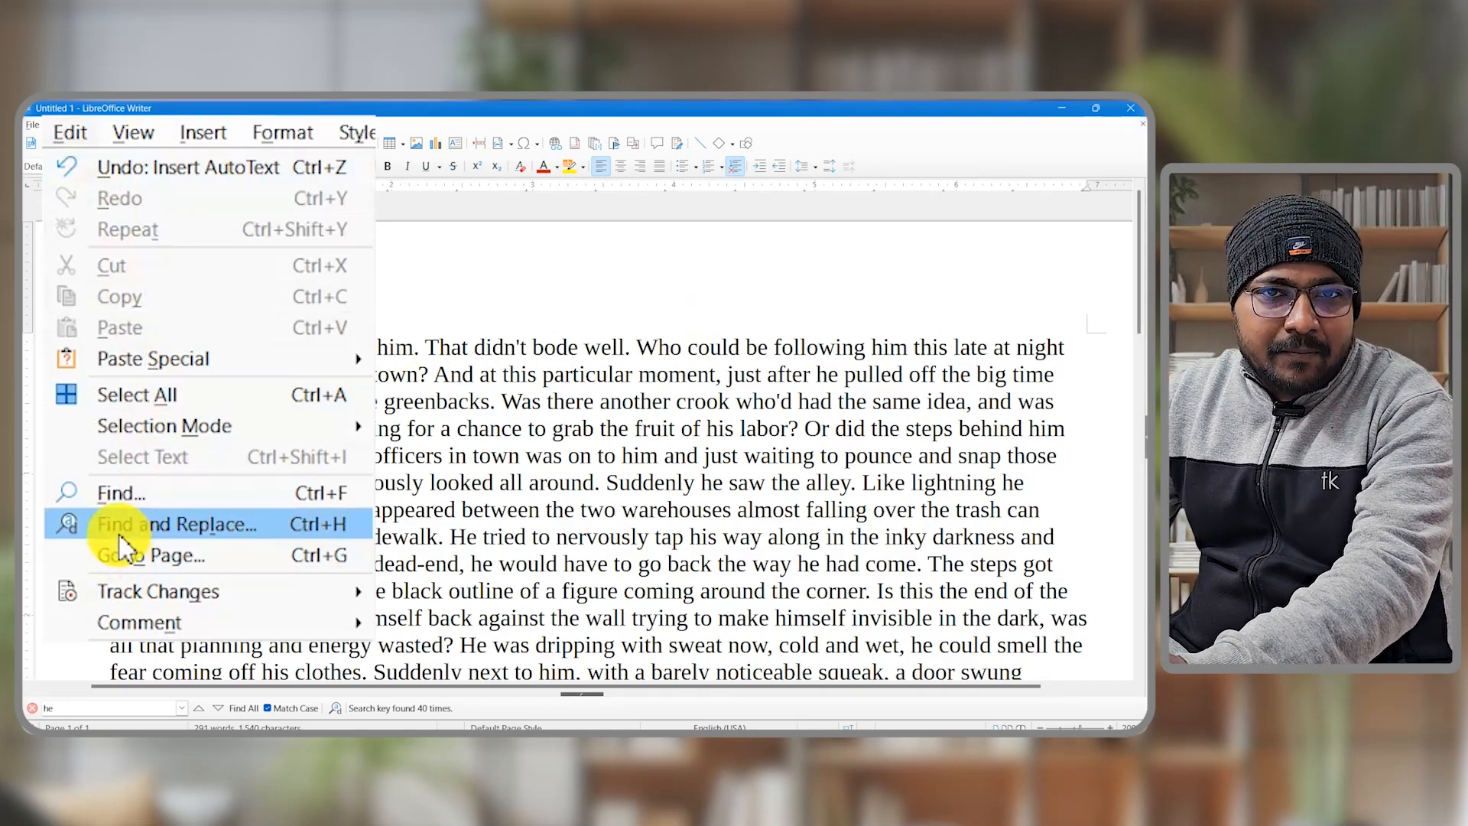
click(319, 529)
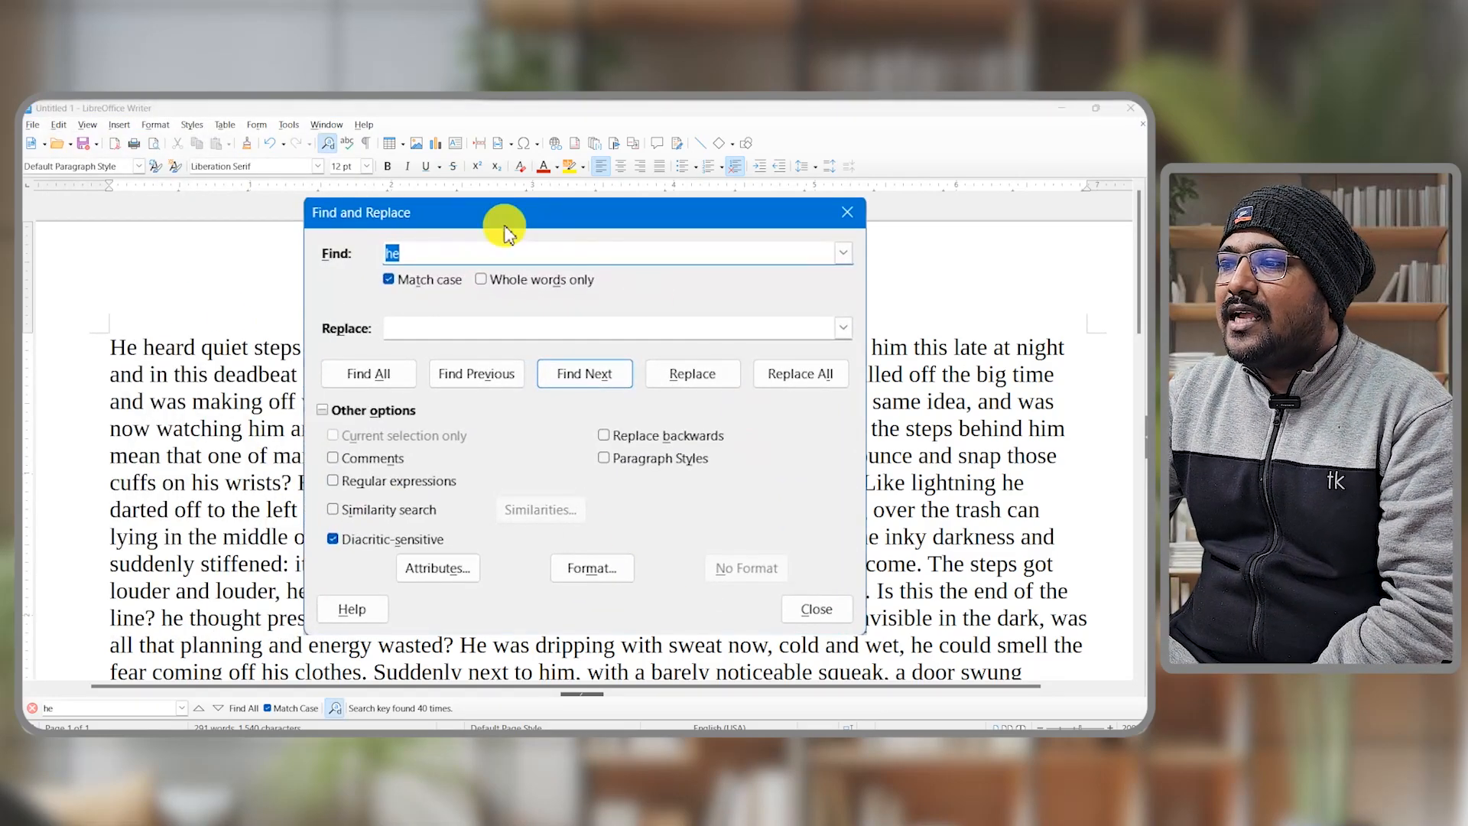
click(413, 255)
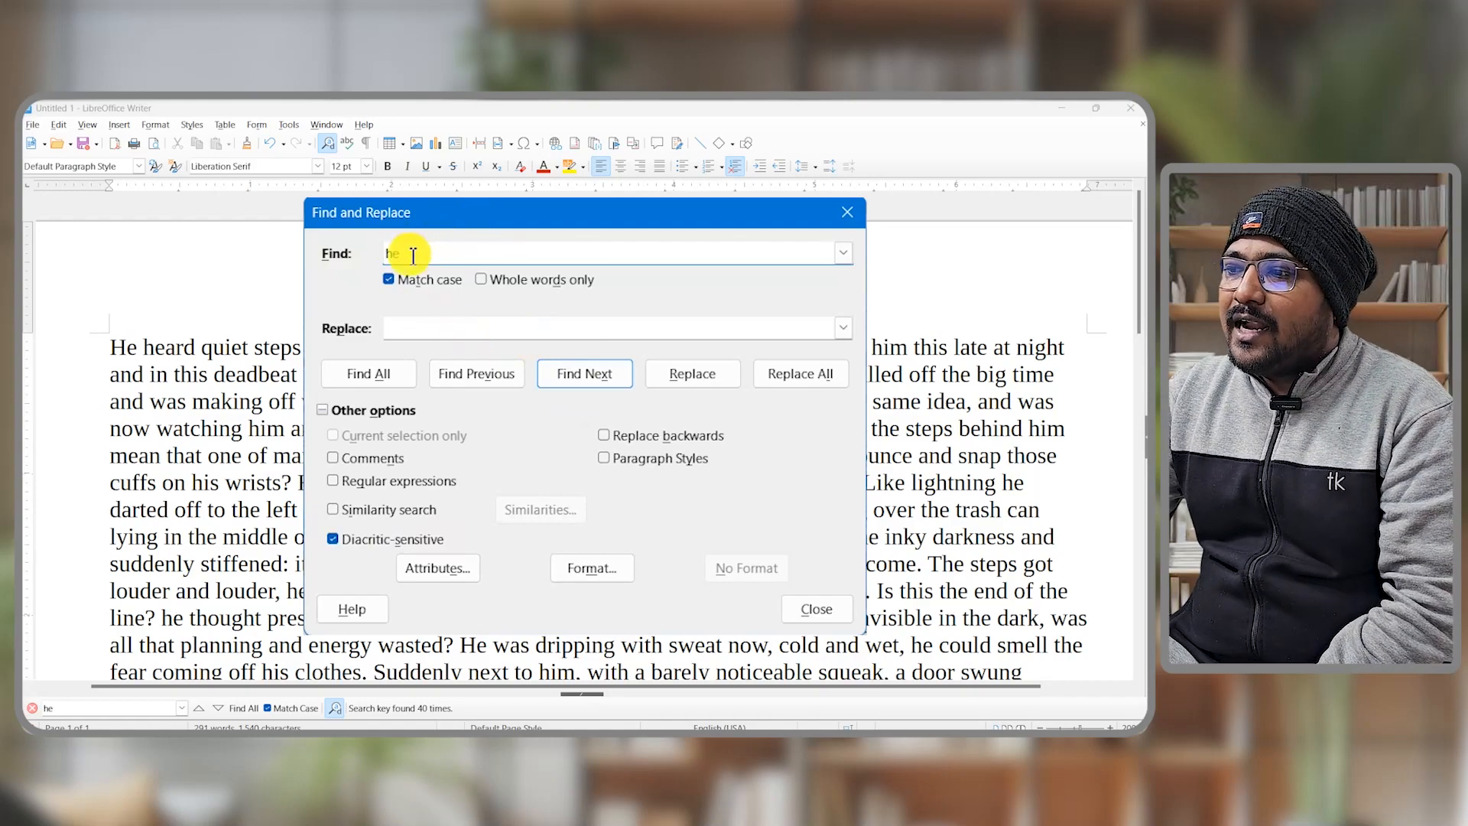
key(BackSpace)
key(BackSpace)
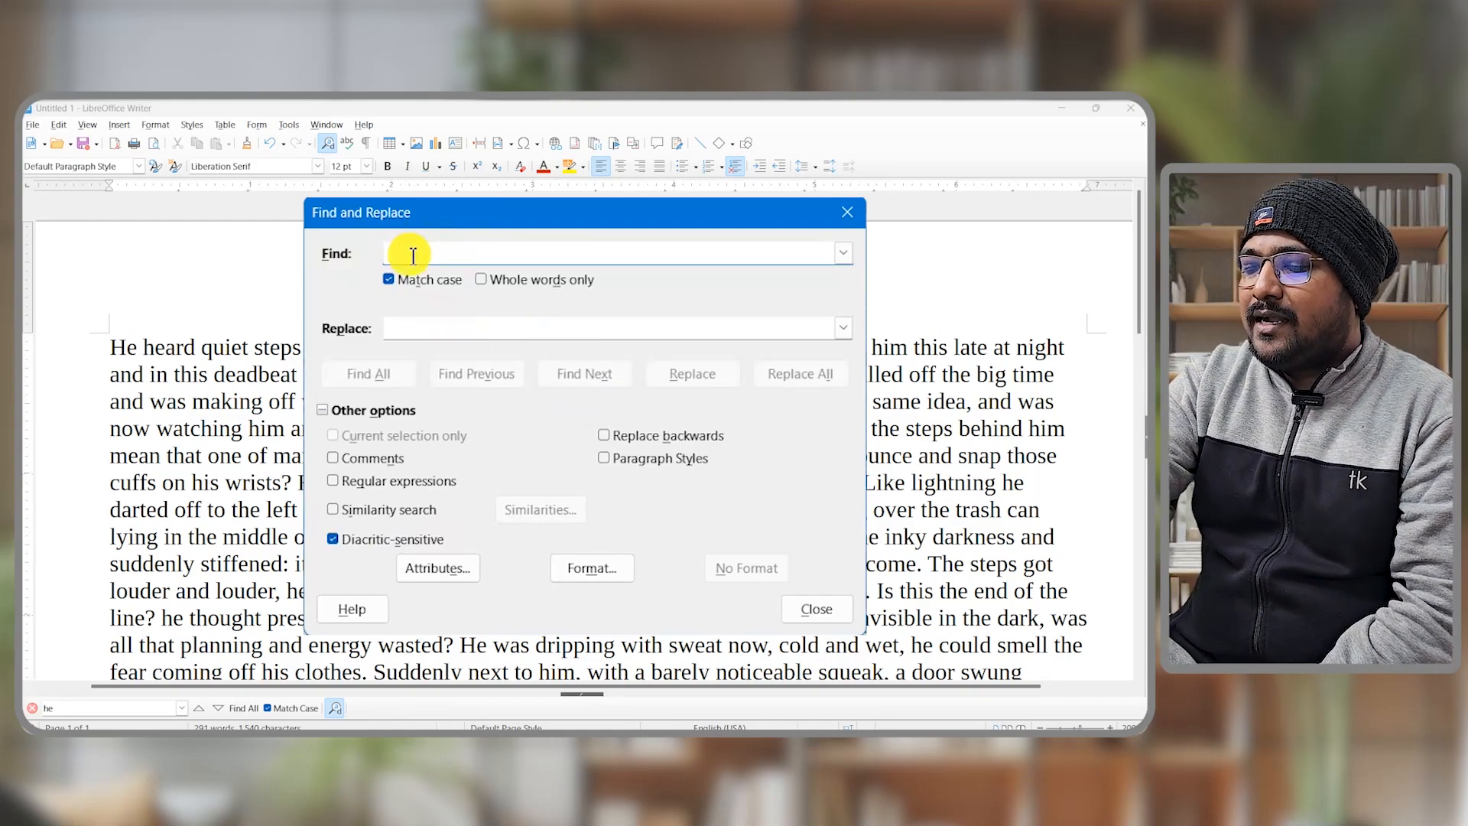
text(He)
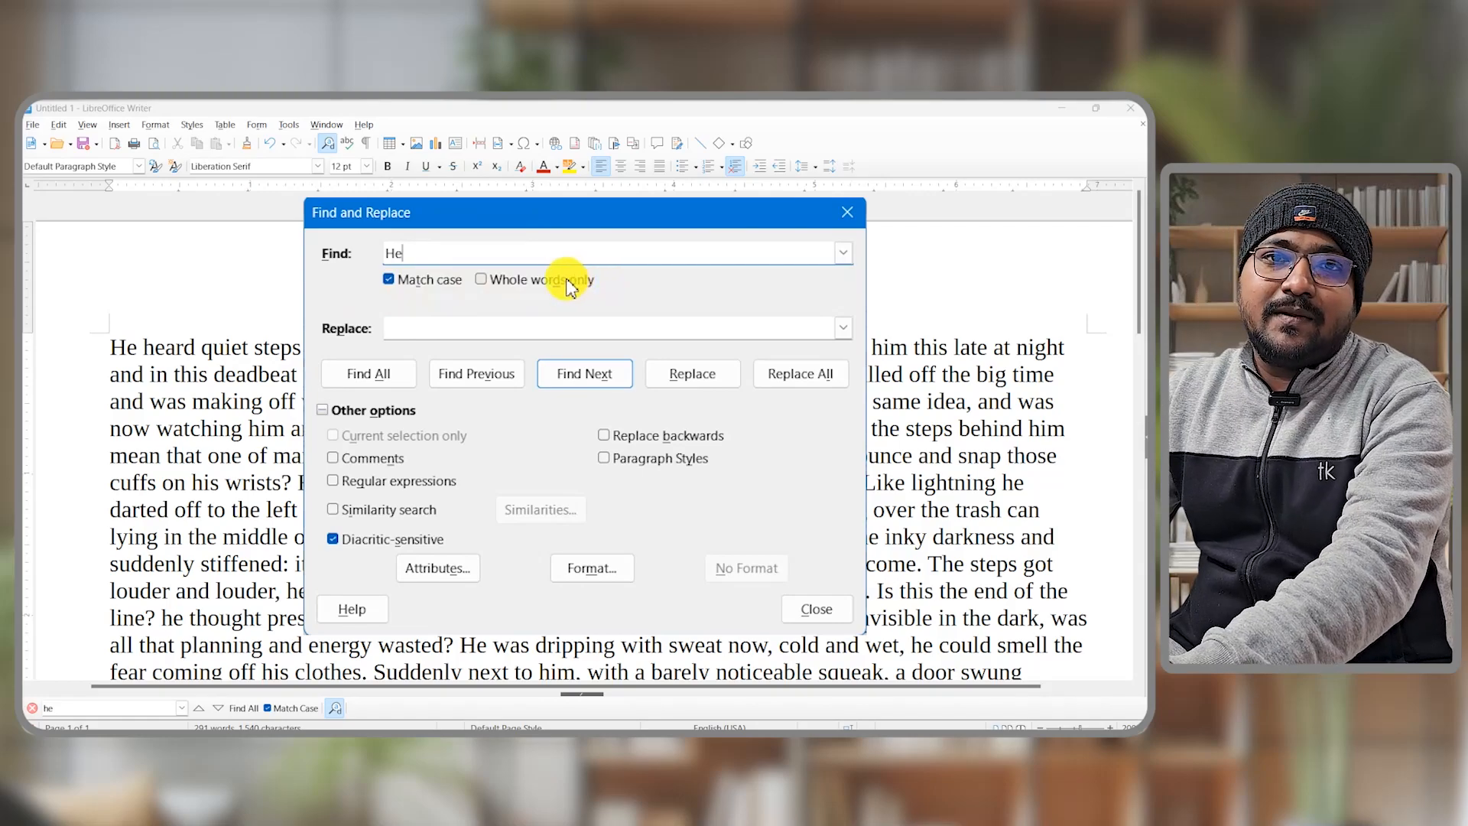
click(526, 286)
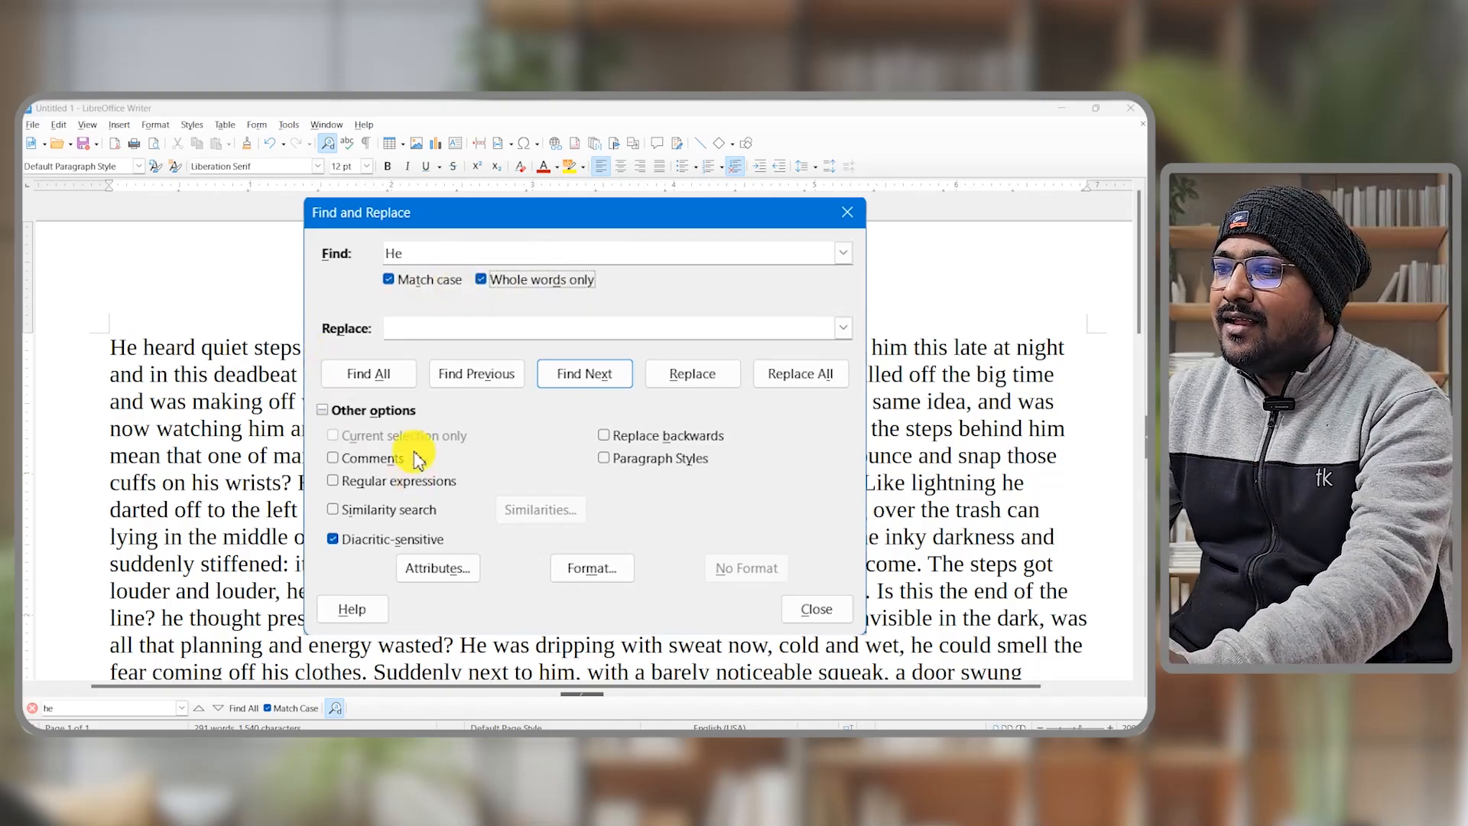
click(370, 374)
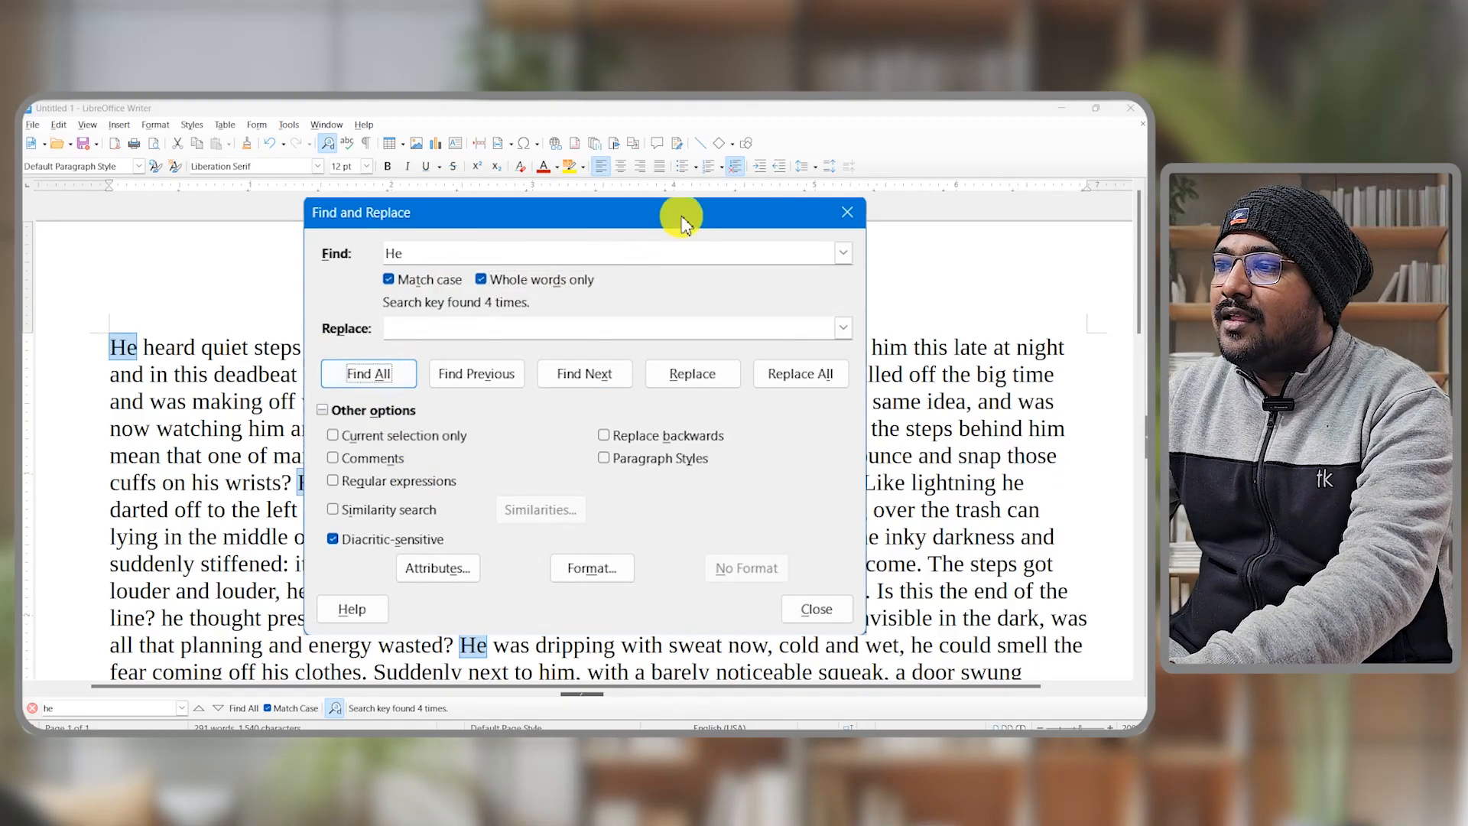
click(842, 222)
Step: Highlight all the selected "He" words in yellow and deselect them
scroll(485, 354, down, 2)
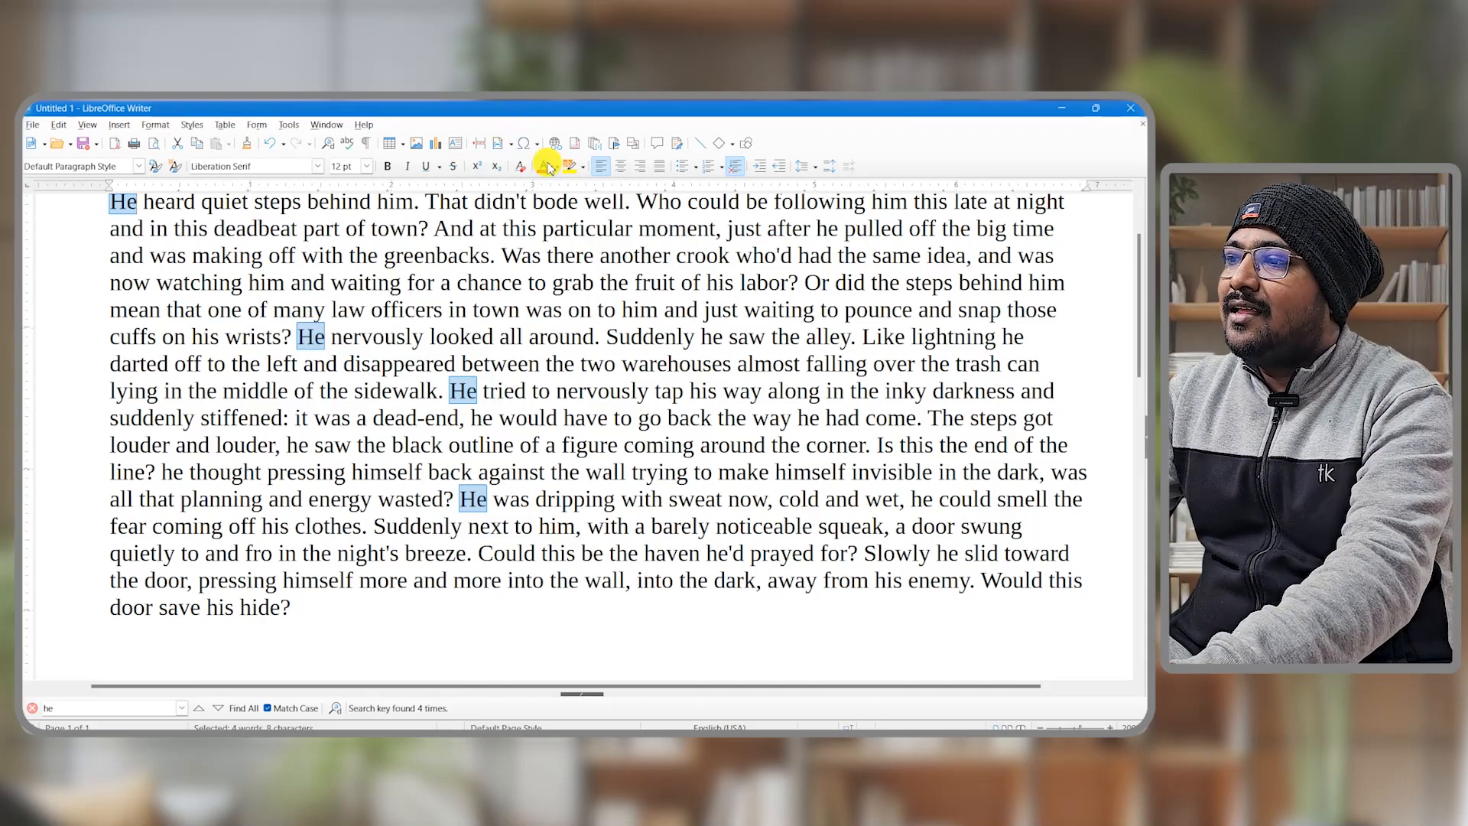
click(583, 167)
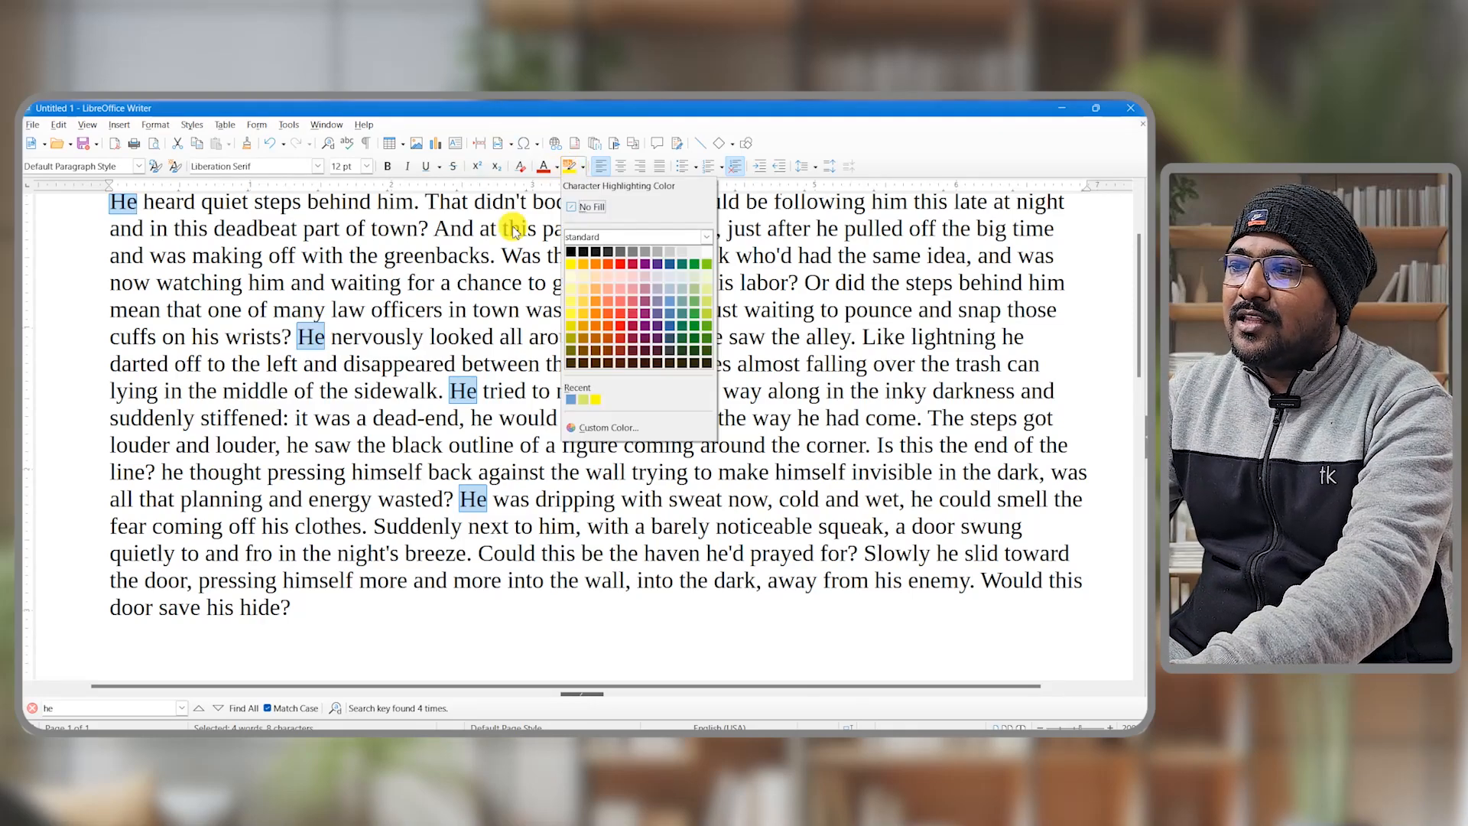
click(575, 264)
scroll(305, 425, down, 3)
click(430, 337)
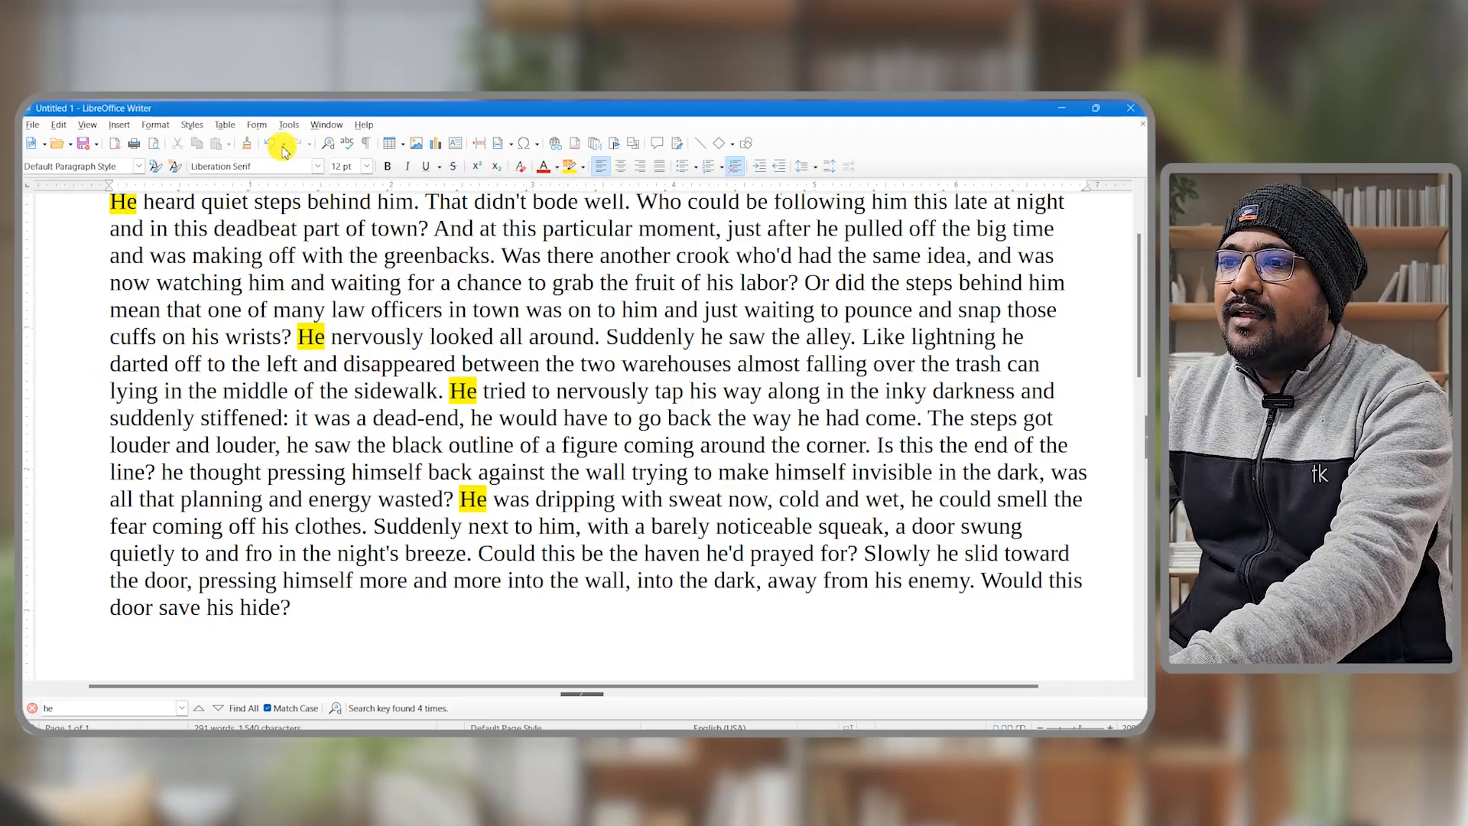
Step: Replace every whole word "He", regardless of case, with the character's first name throughout the story text
click(59, 125)
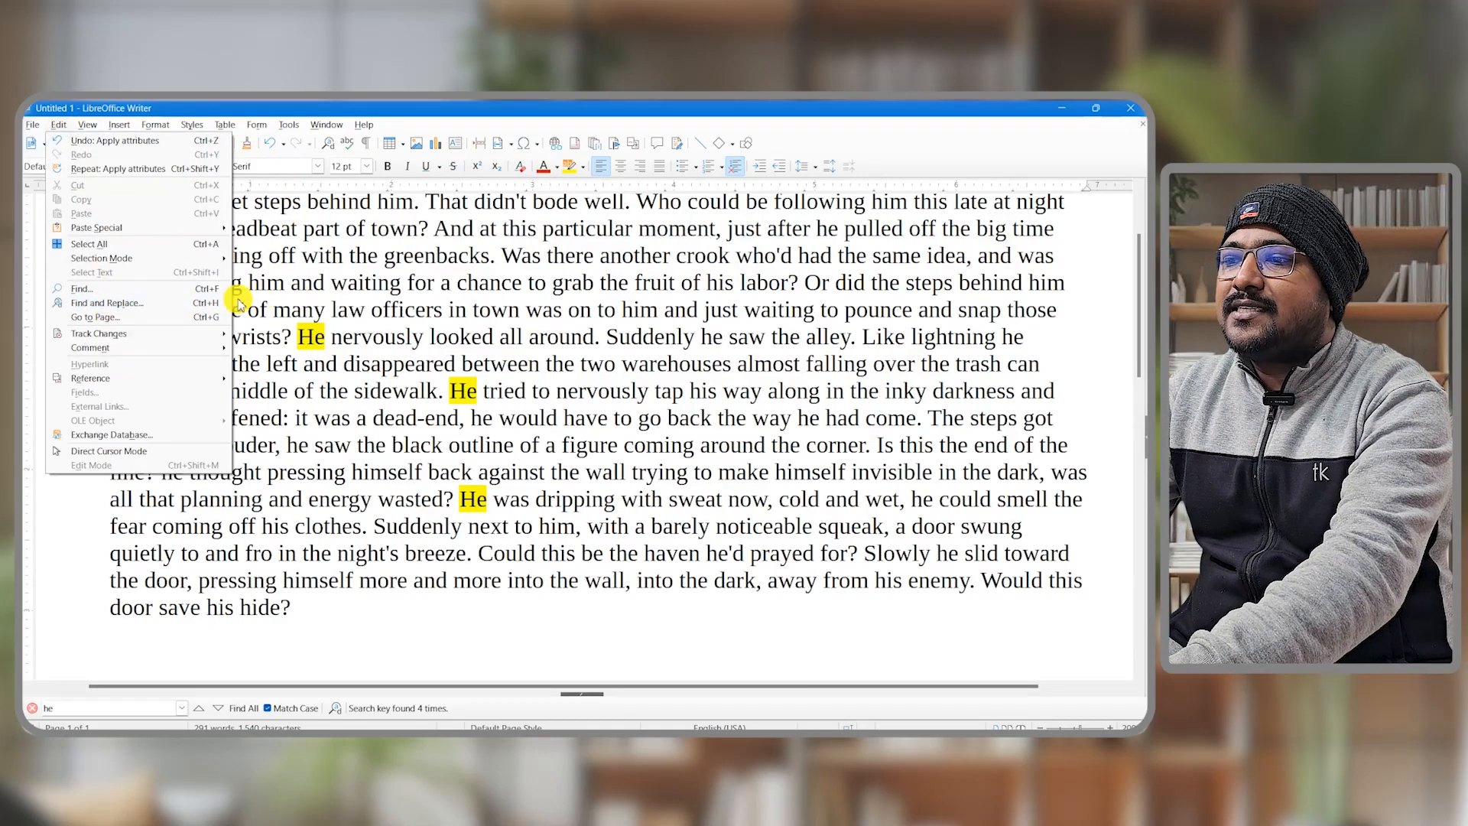
click(111, 307)
click(406, 335)
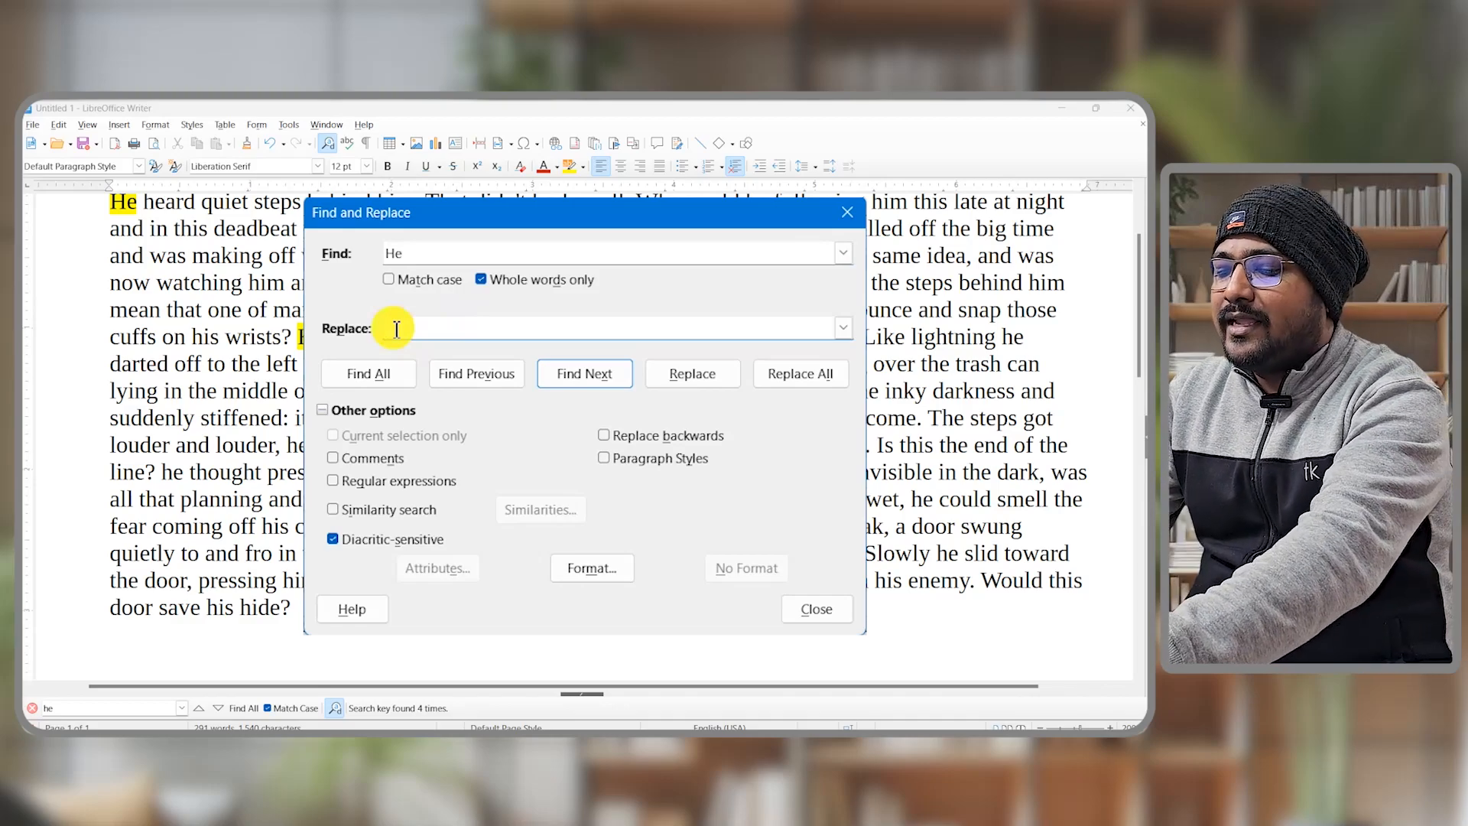
text(Amit)
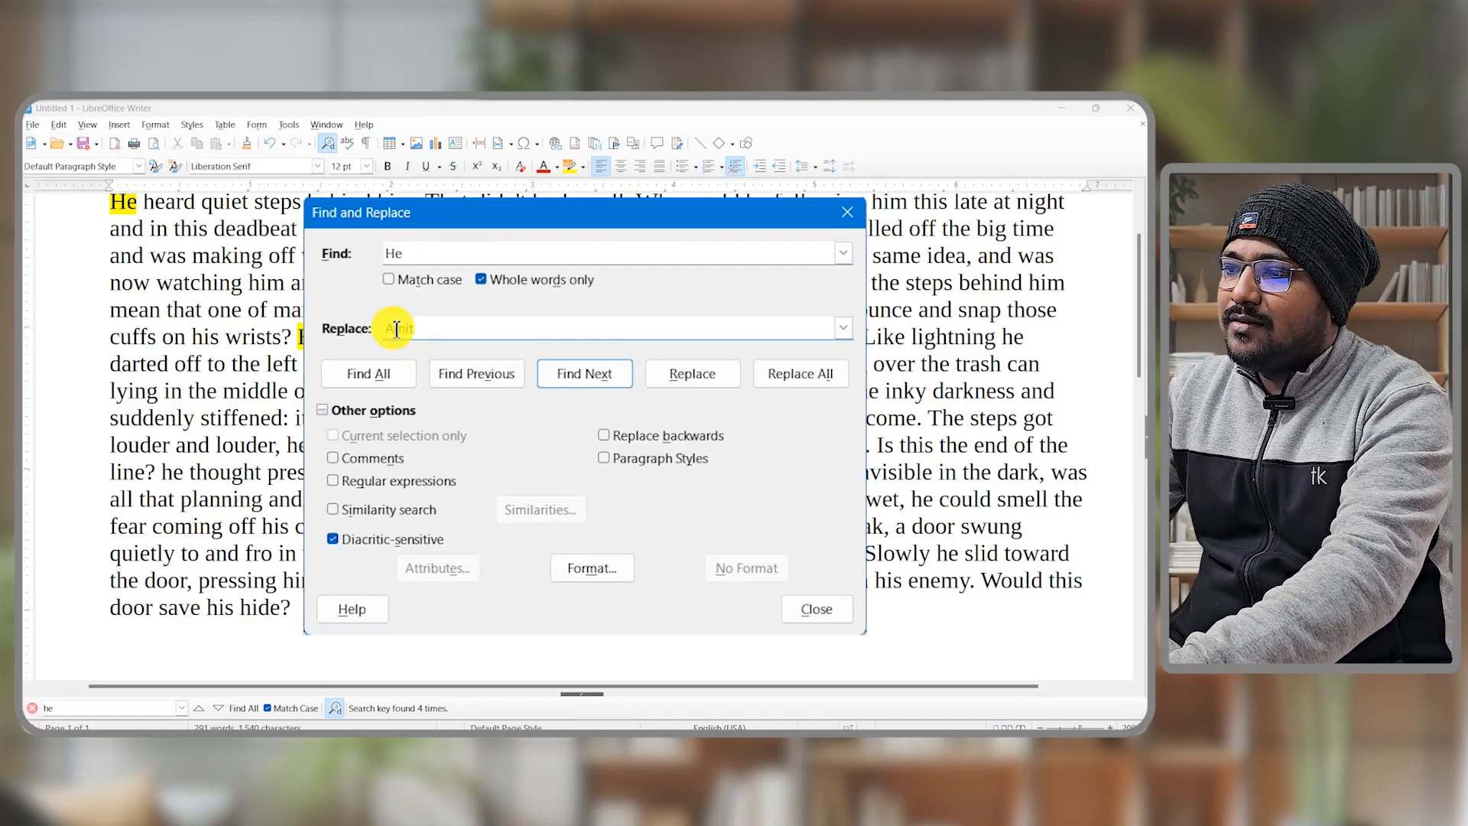
click(808, 376)
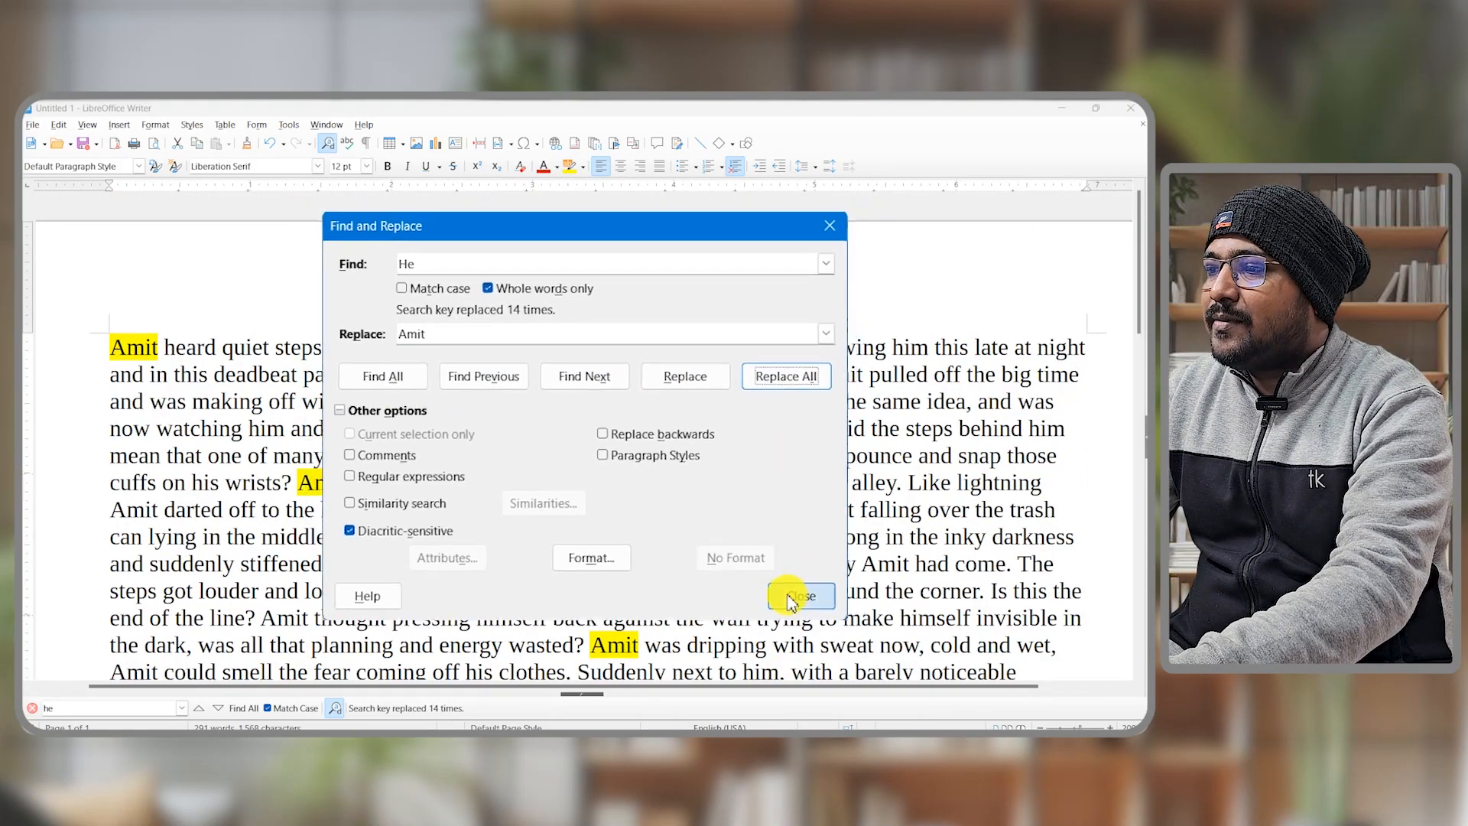
click(793, 601)
scroll(360, 458, down, 2)
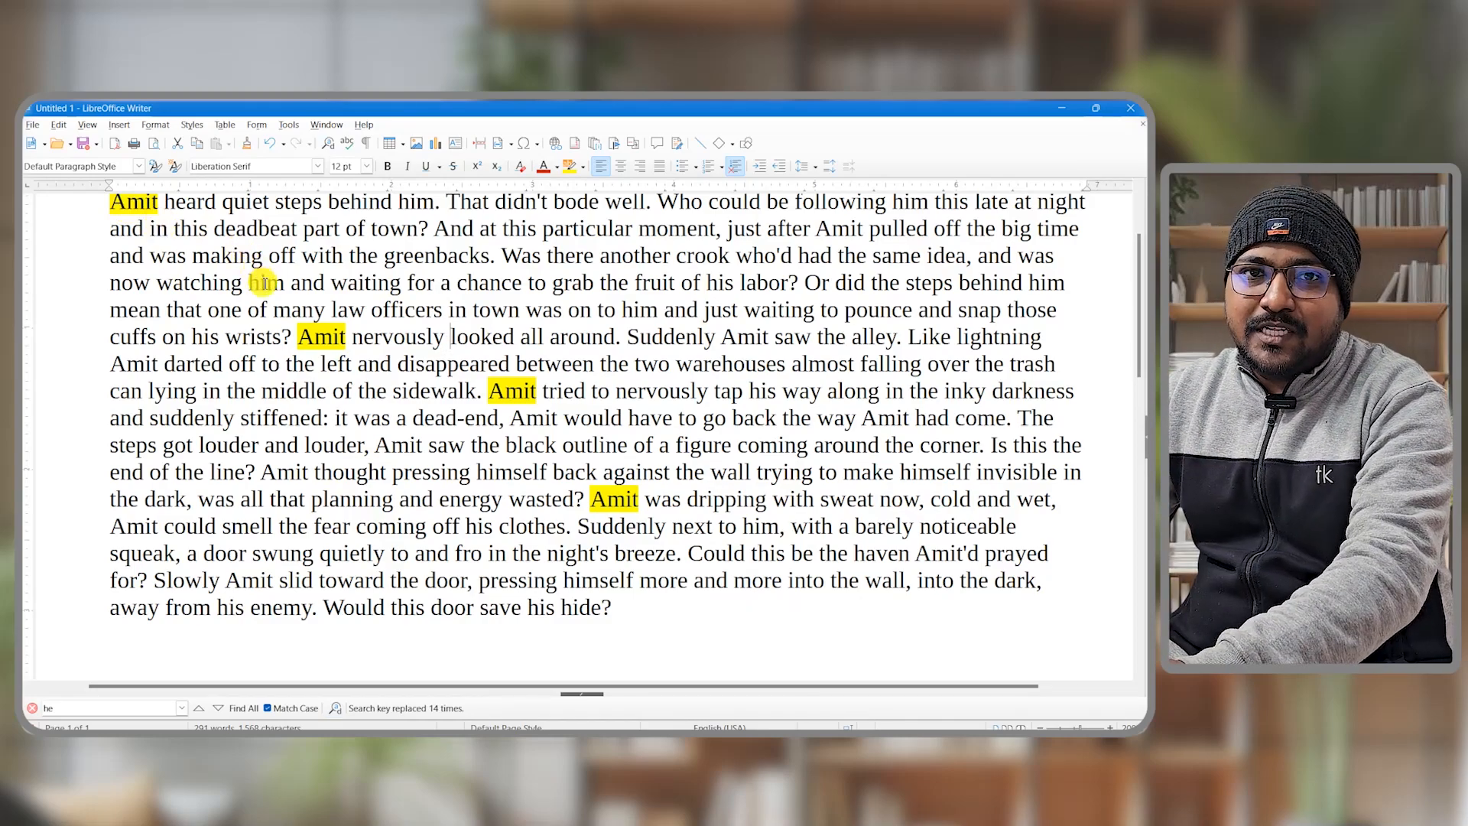
scroll(627, 457, down, 2)
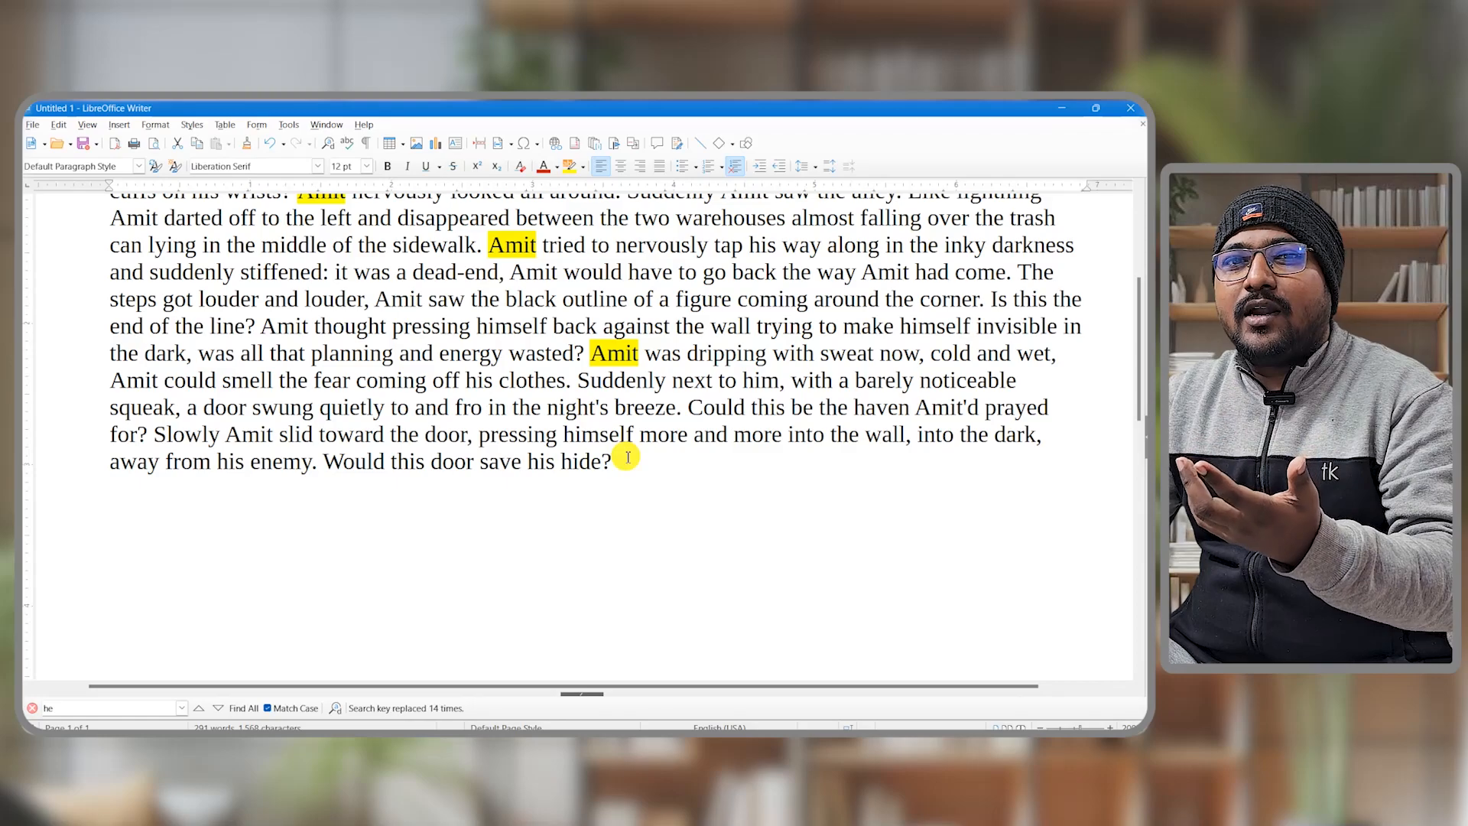
Step: Add three separate lines reading "Q1-", "q2-" and "q3-" below the story paragraph, after a blank line
click(628, 457)
key(Return)
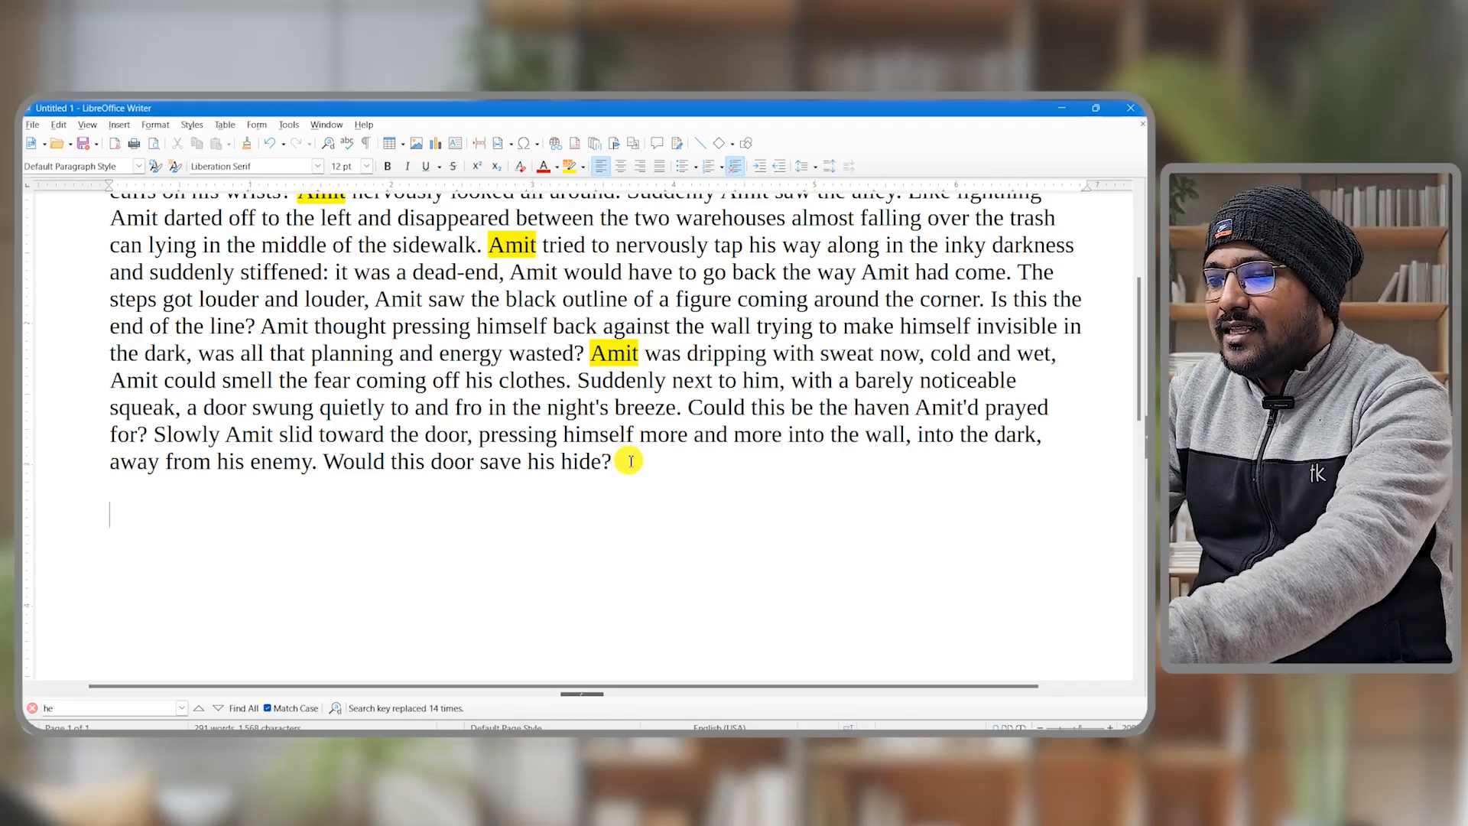
text(q1-)
key(Return)
text(q2-)
key(Return)
text(q3)
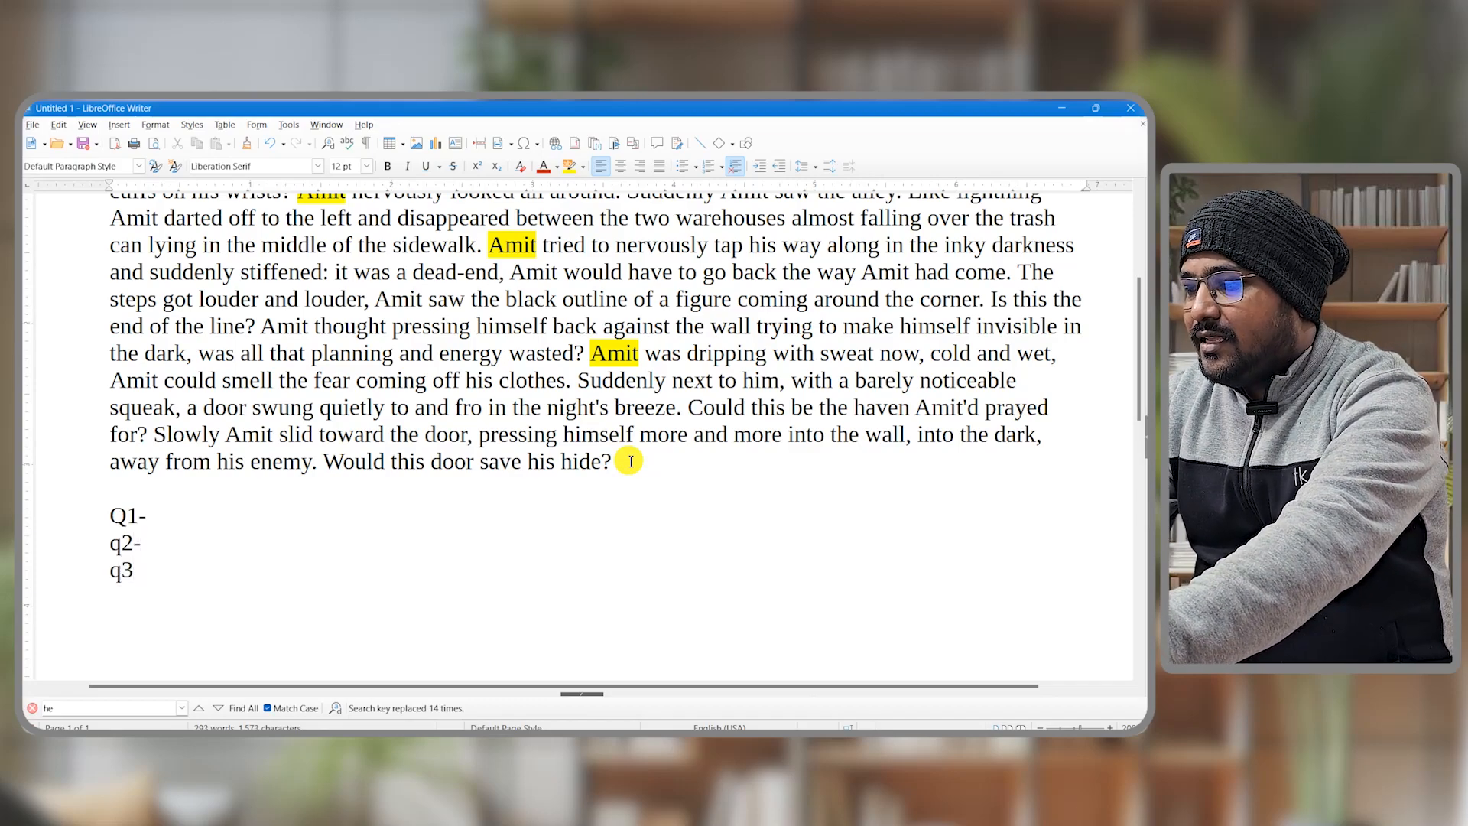
text(-)
ctrl+scroll(249, 560, up, 5)
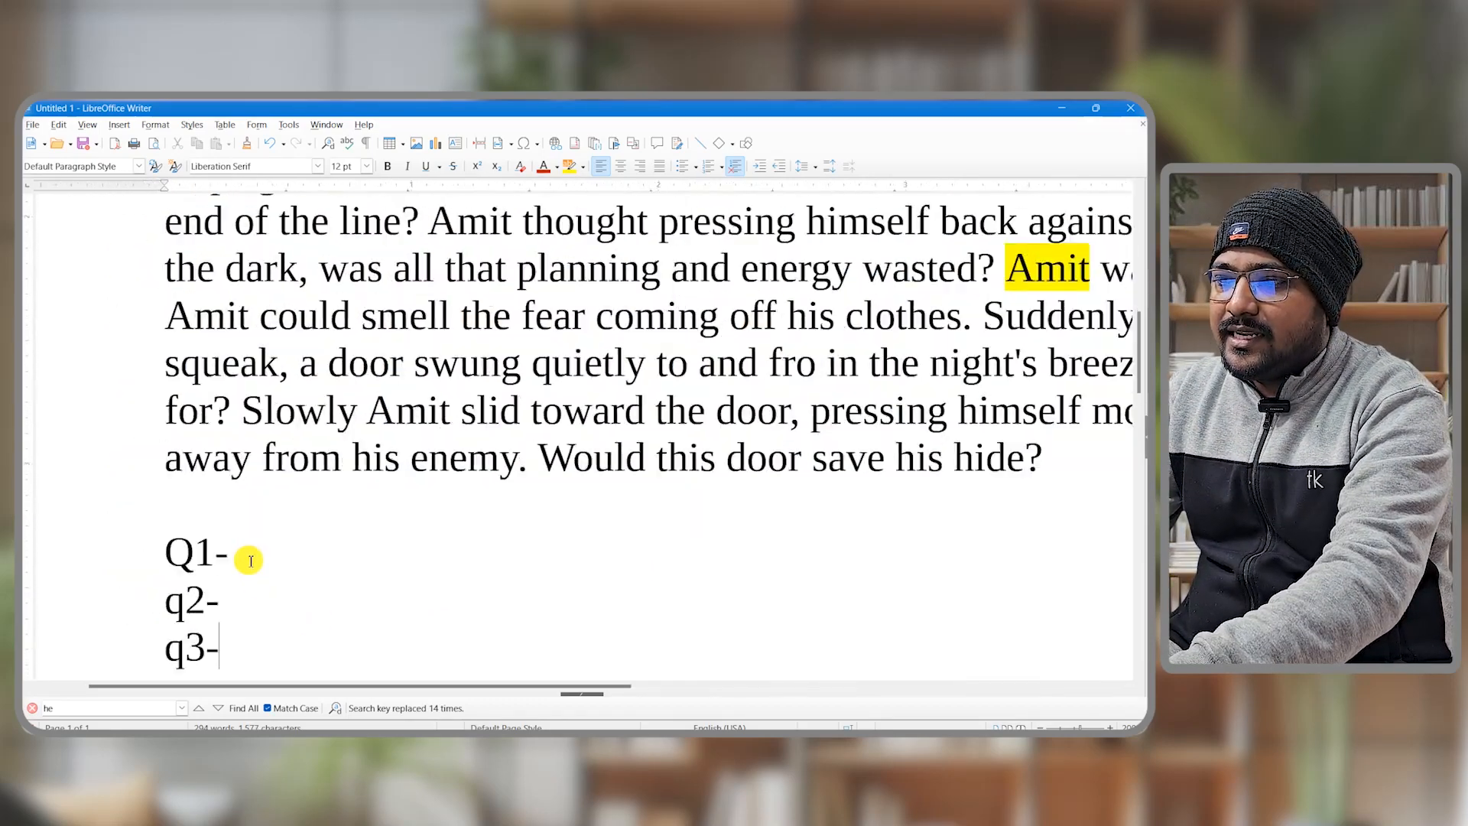
drag(165, 549, 210, 648)
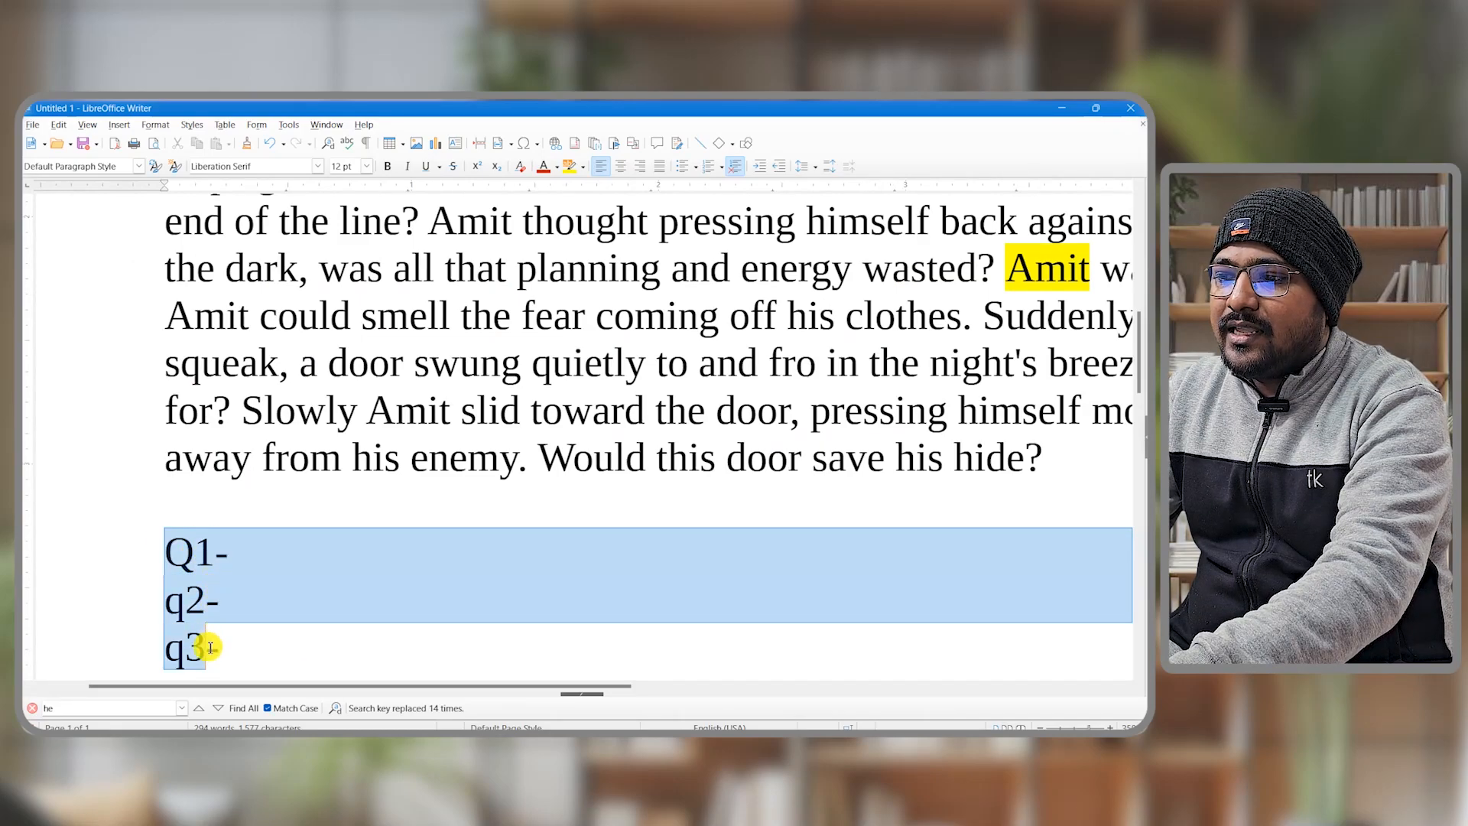
click(196, 561)
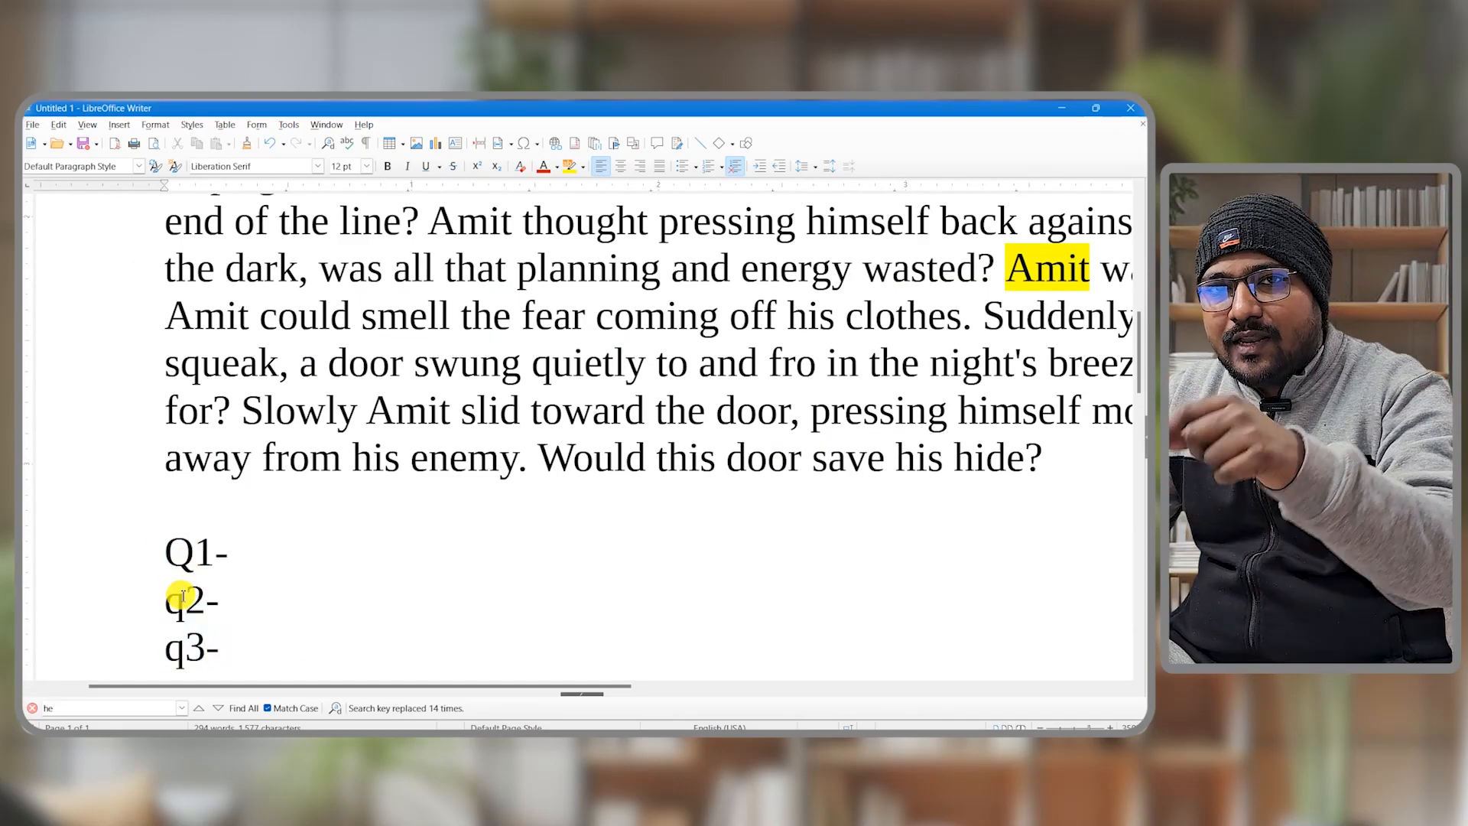
Step: Delete the entire story paragraph above the three question lines
ctrl+scroll(750, 384, down, 5)
drag(635, 319, 593, 292)
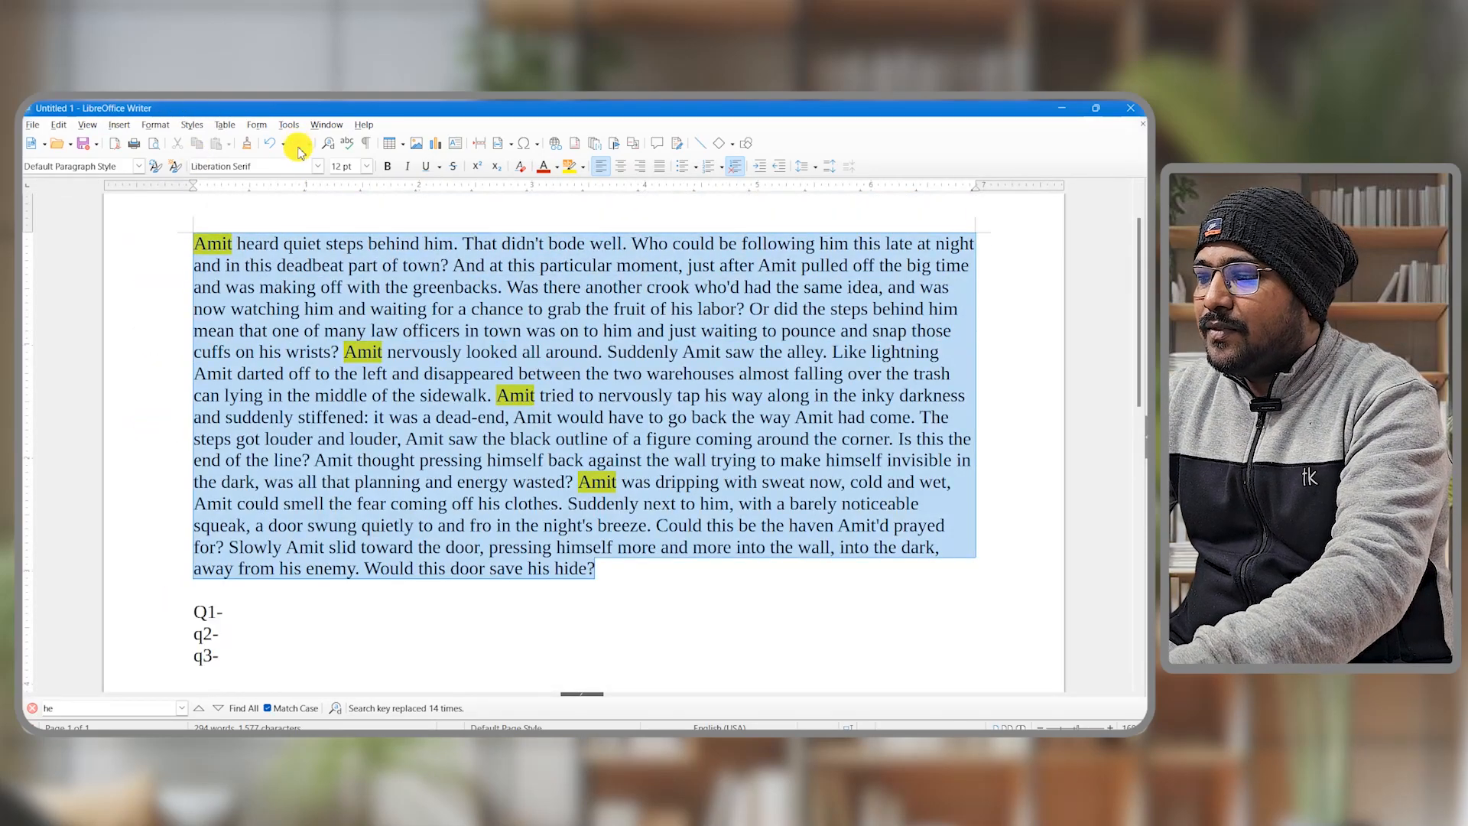
key(Delete)
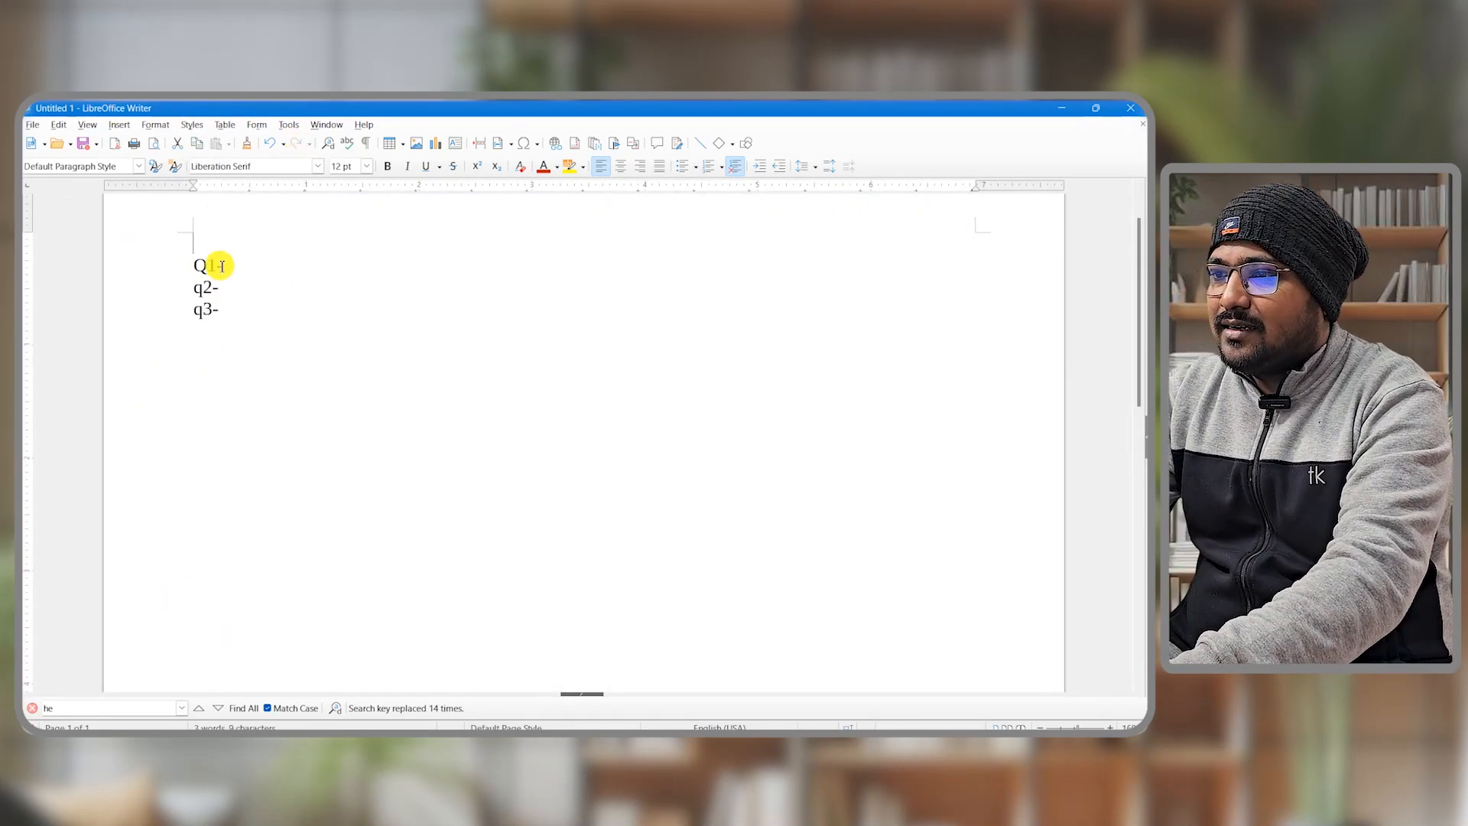
Step: Find every "q" in the three question labels, regardless of case and with whole-word matching off, and replace all with nothing
click(58, 125)
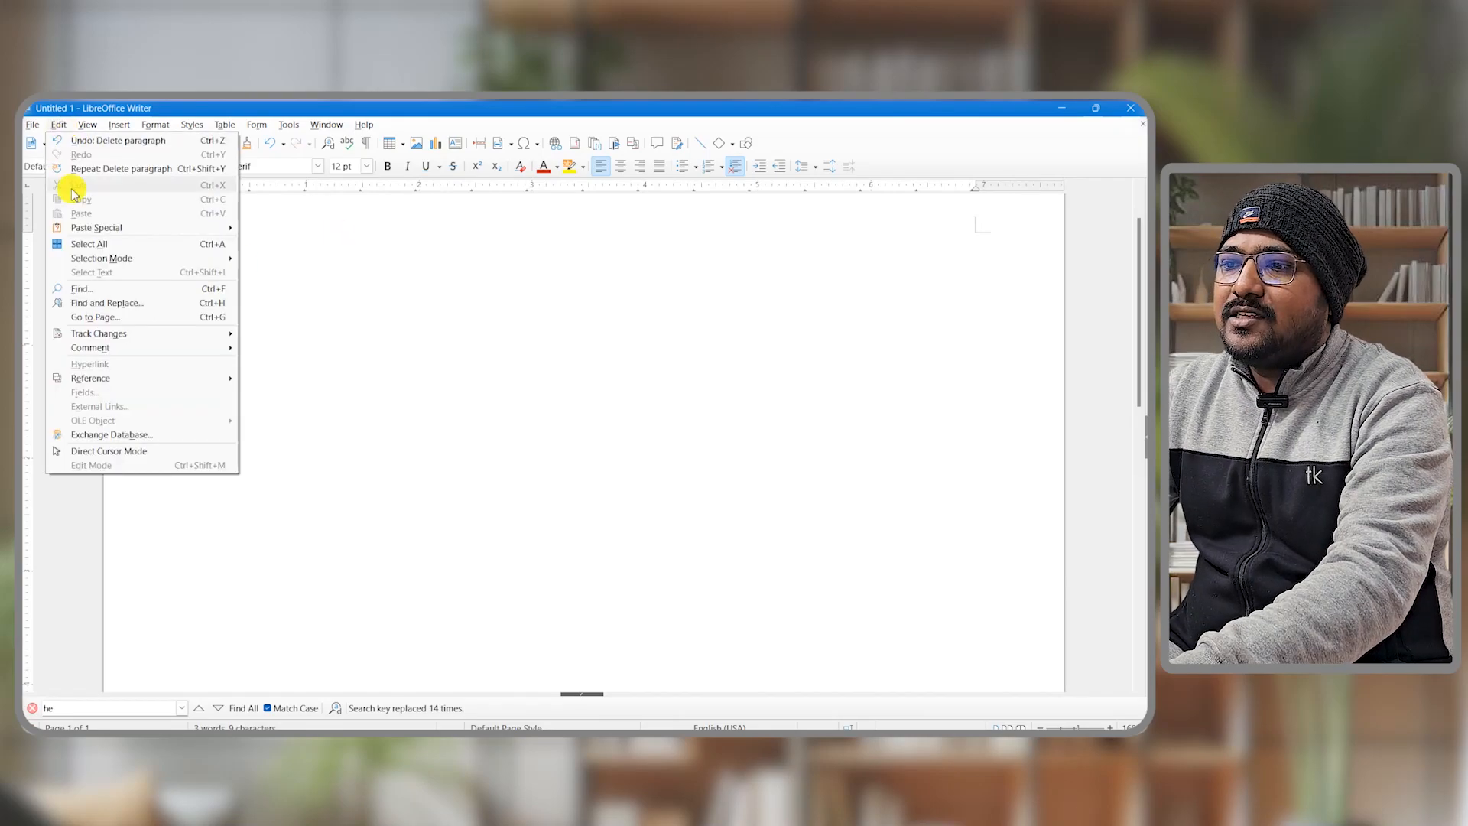
click(111, 303)
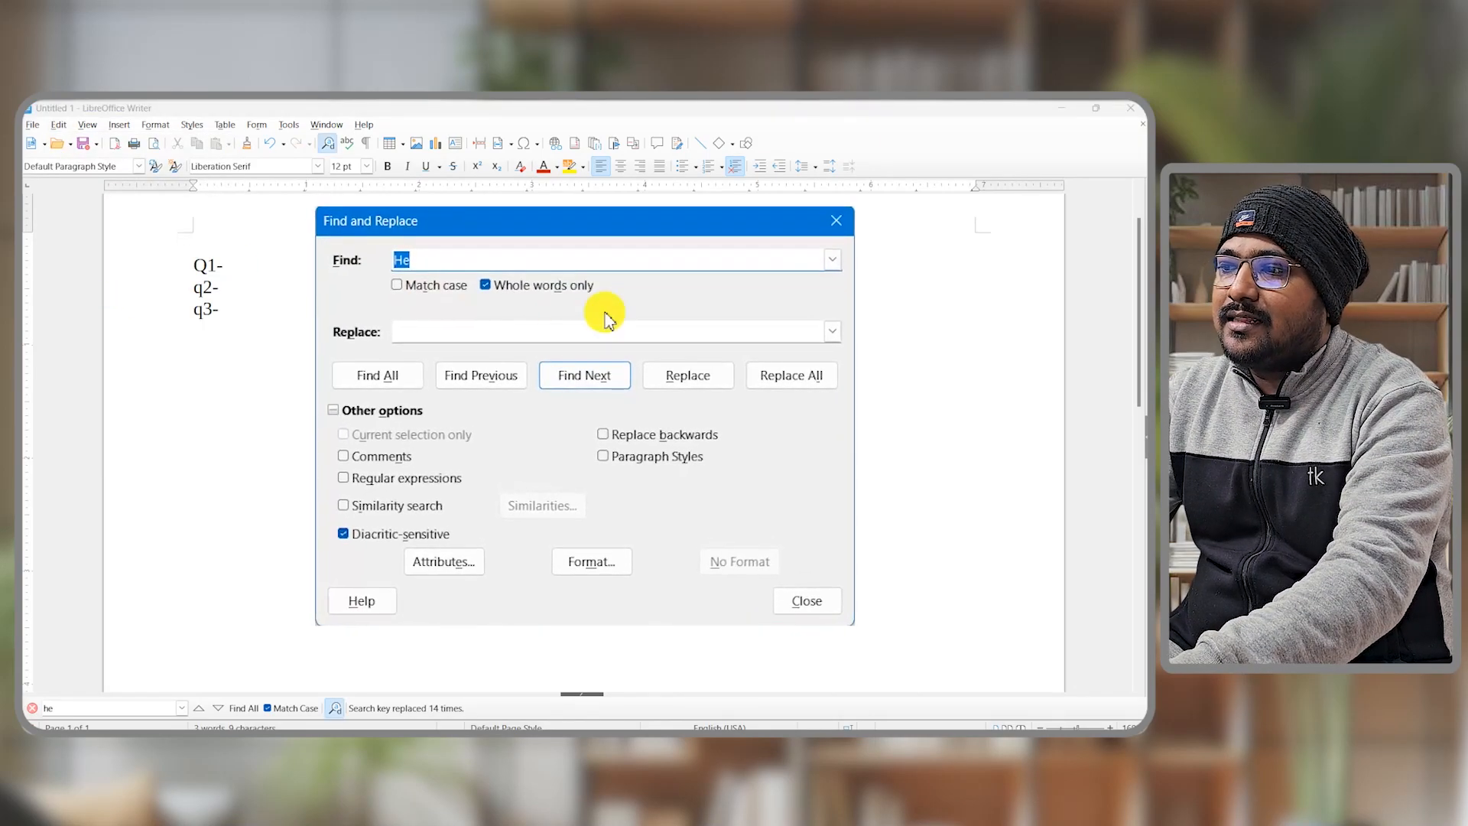
click(420, 264)
key(BackSpace)
key(BackSpace)
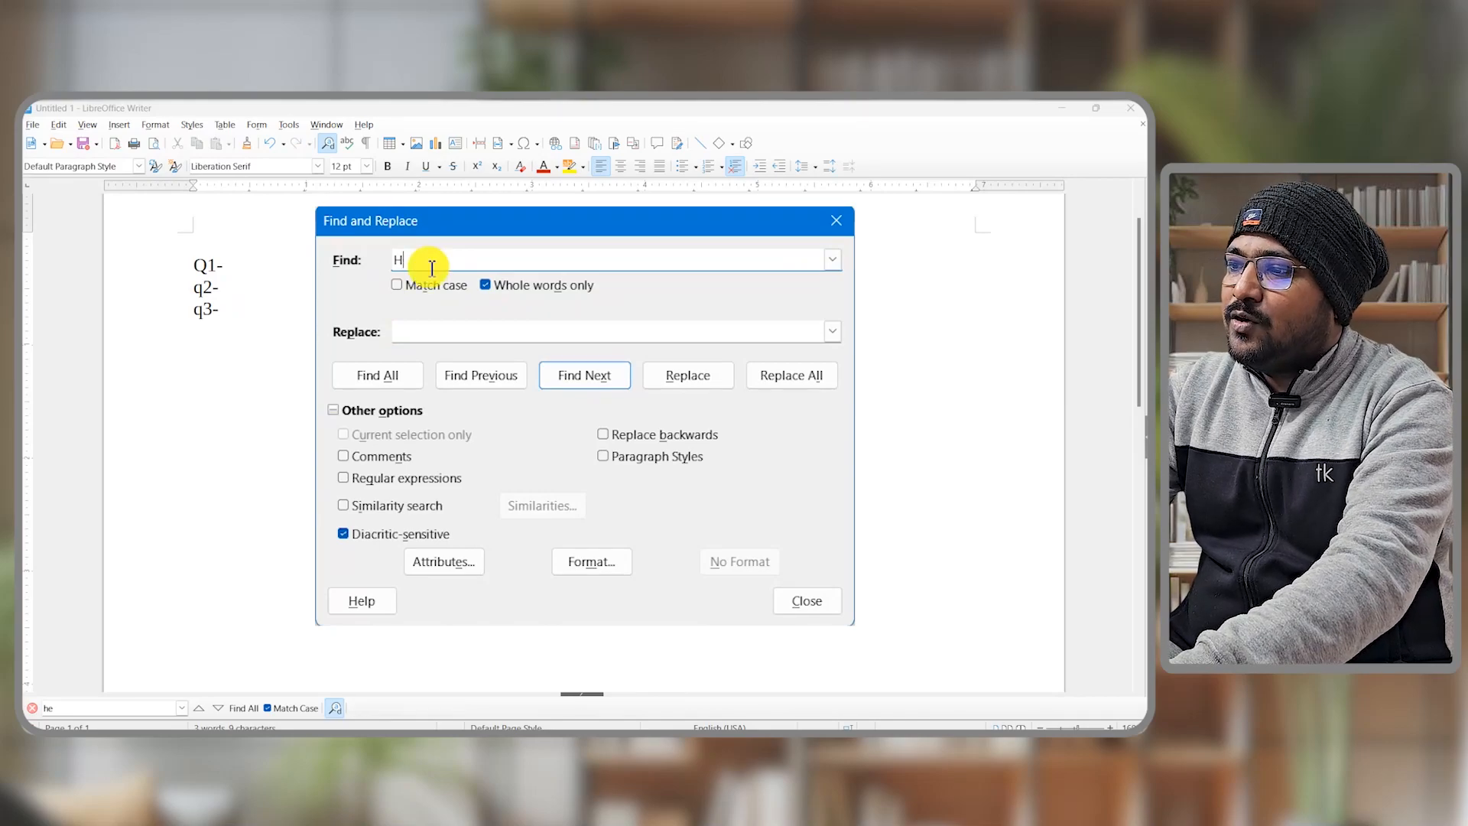
text(q)
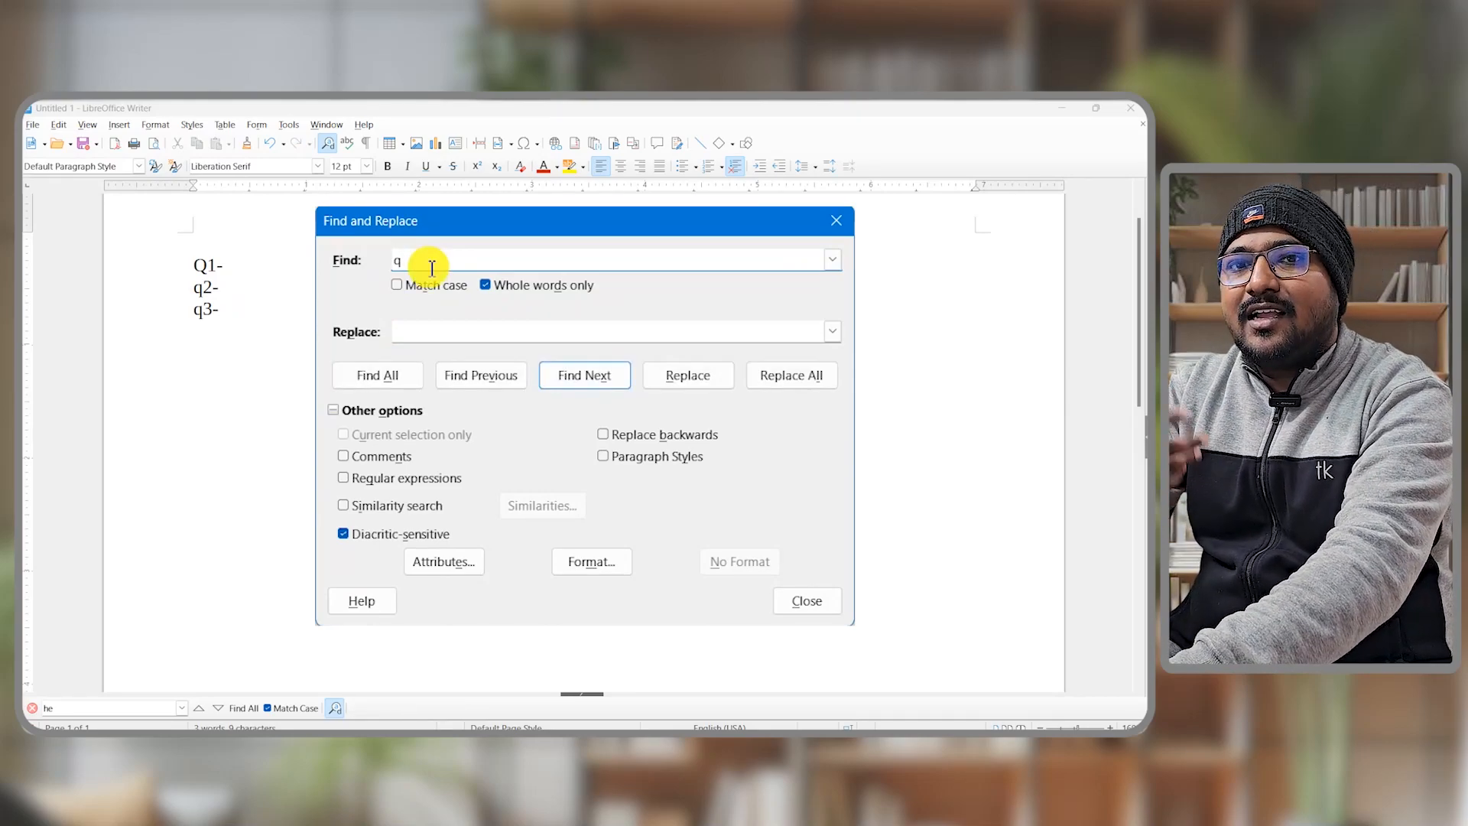
click(488, 285)
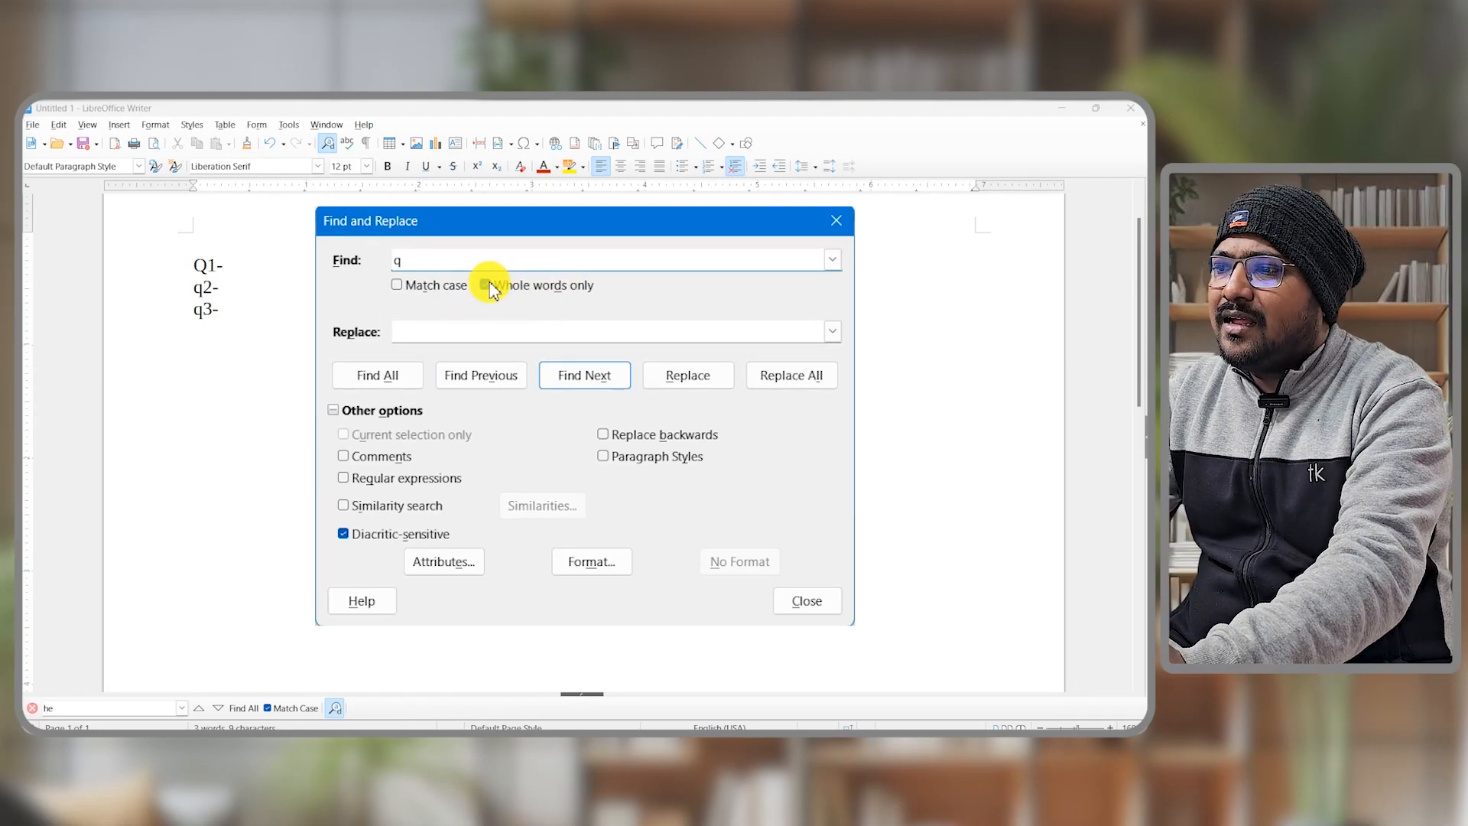
click(489, 286)
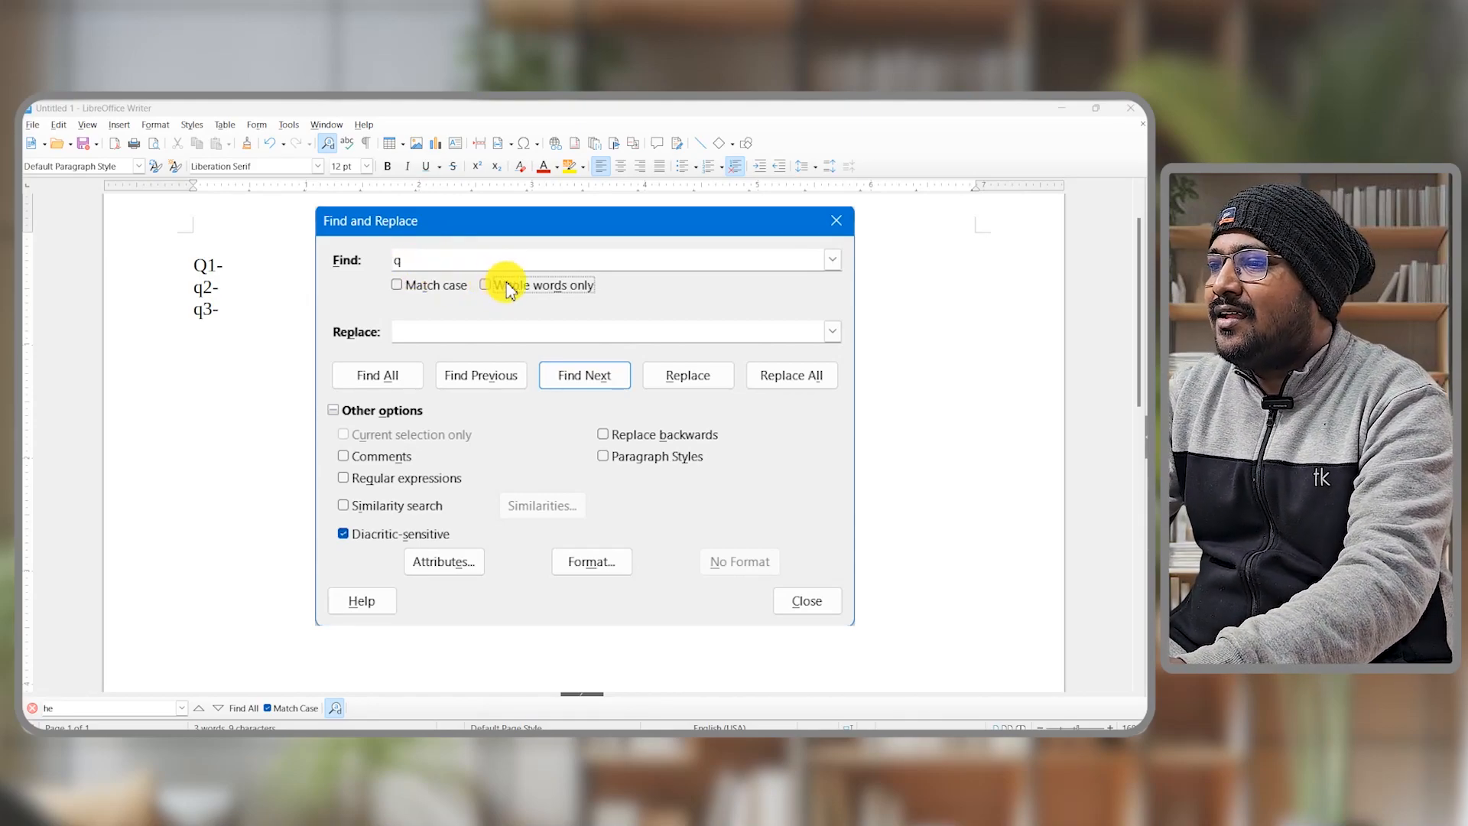
click(426, 330)
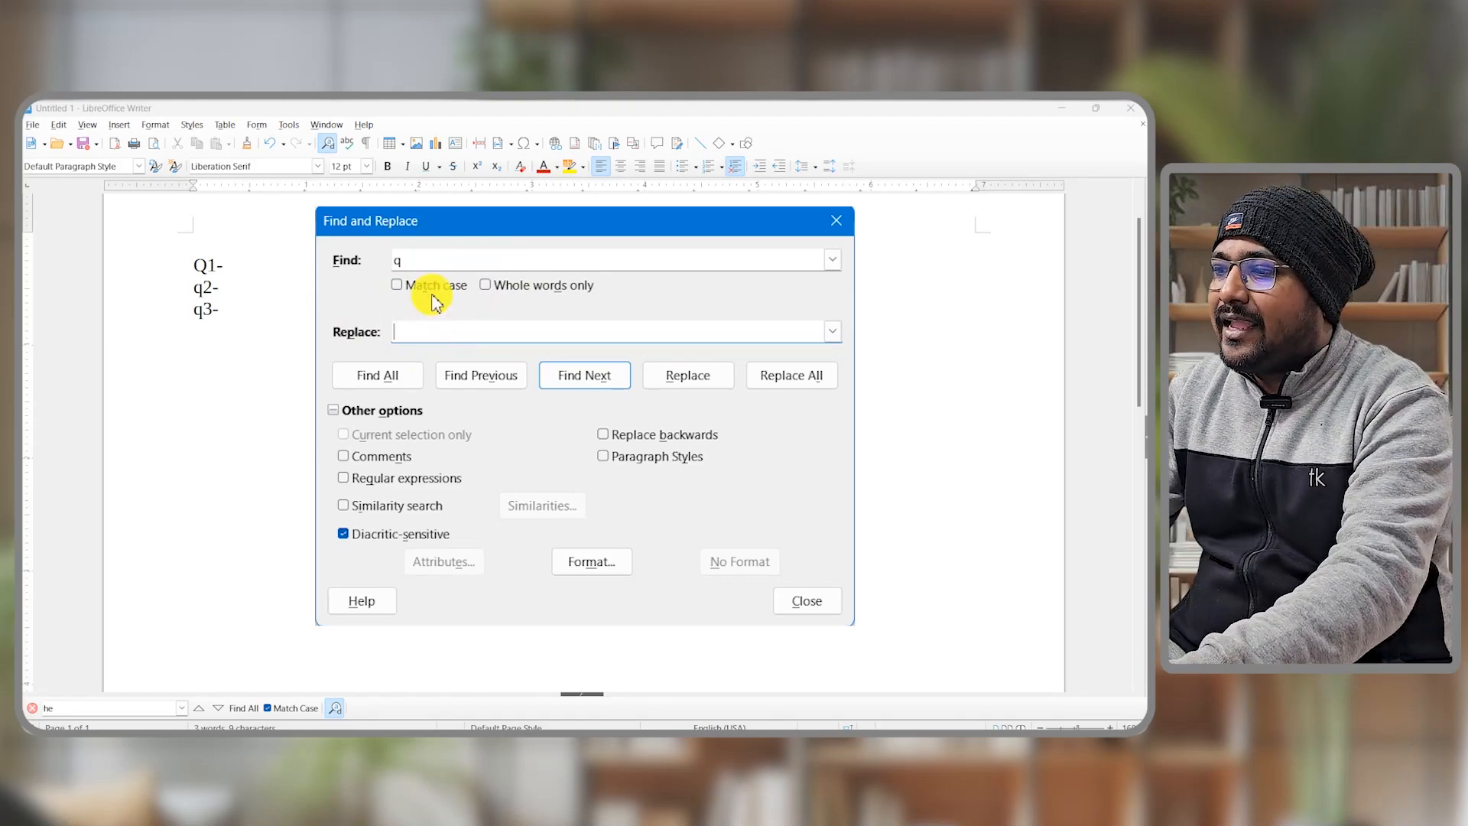
click(777, 388)
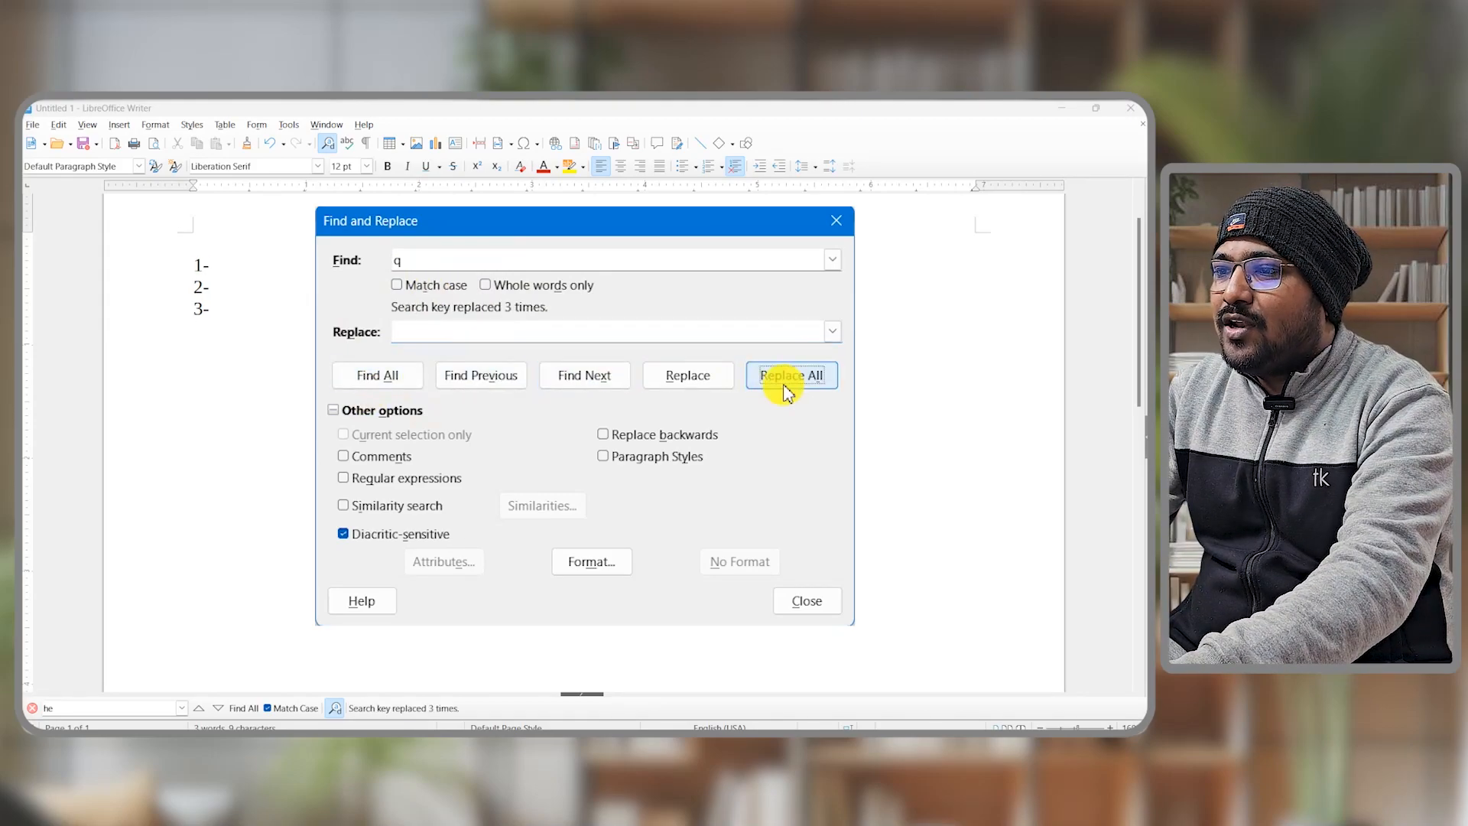
click(840, 222)
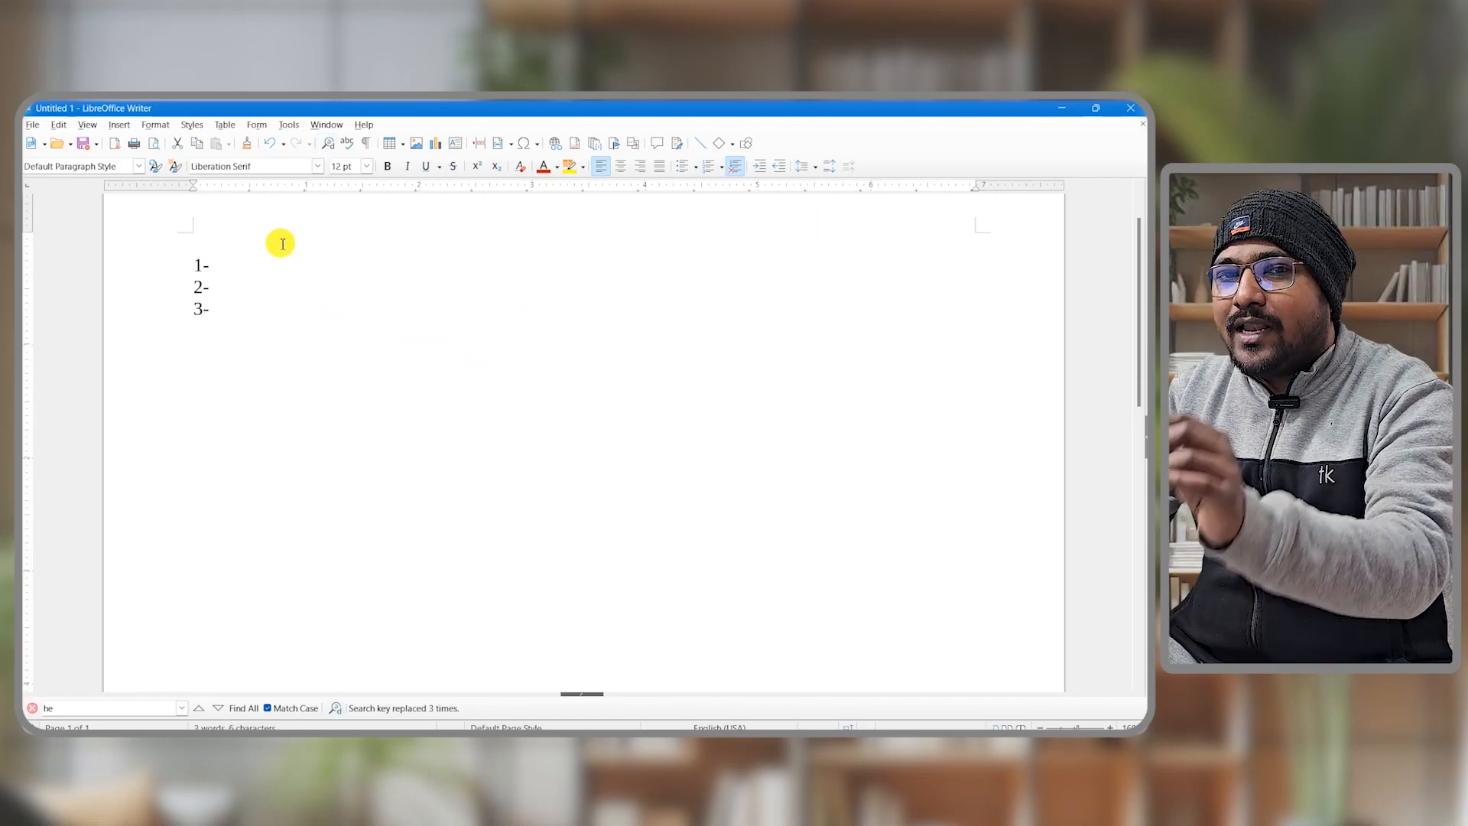